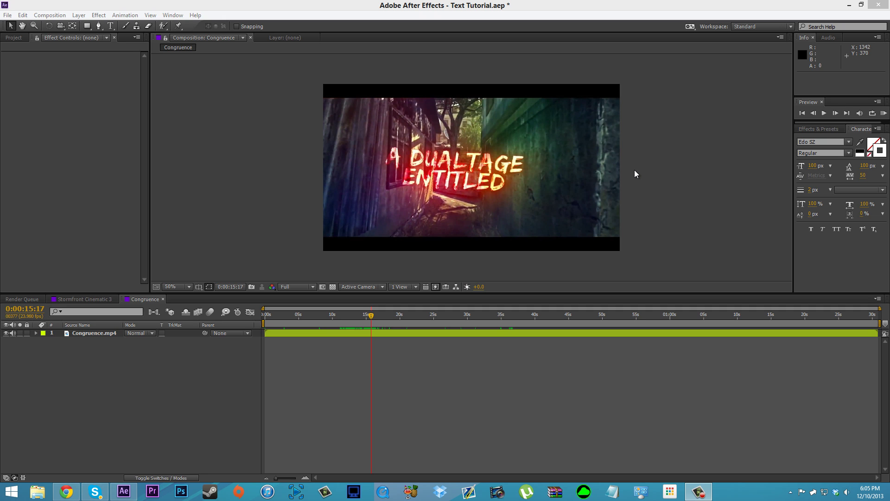
# - Select the Congruence.mp4 footage layer and preview a later moment of the clip
pyautogui.click(550, 174)
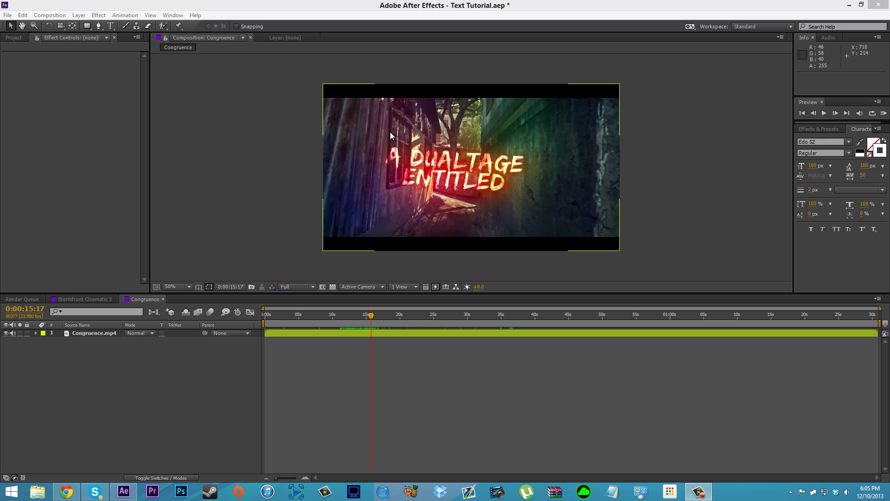
pyautogui.click(654, 195)
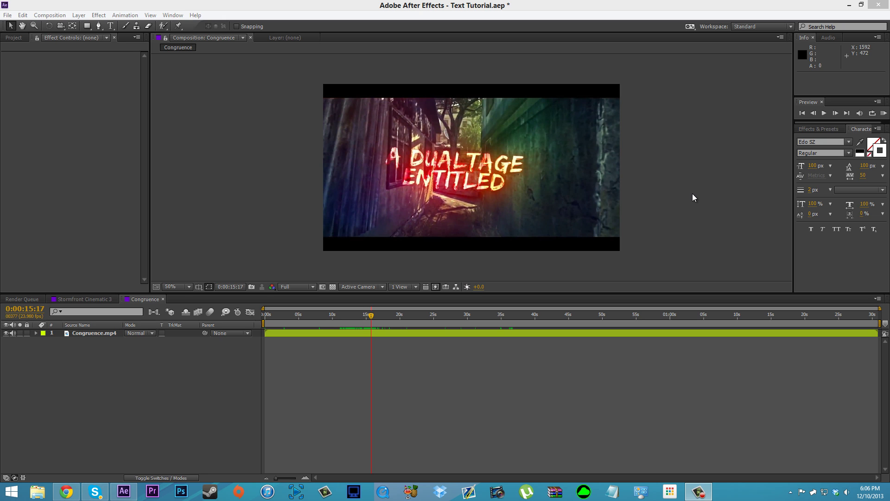
pyautogui.click(538, 174)
pyautogui.click(371, 317)
pyautogui.moveTo(371, 317)
pyautogui.mouseDown()
pyautogui.moveTo(352, 319)
pyautogui.moveTo(385, 325)
pyautogui.mouseUp()
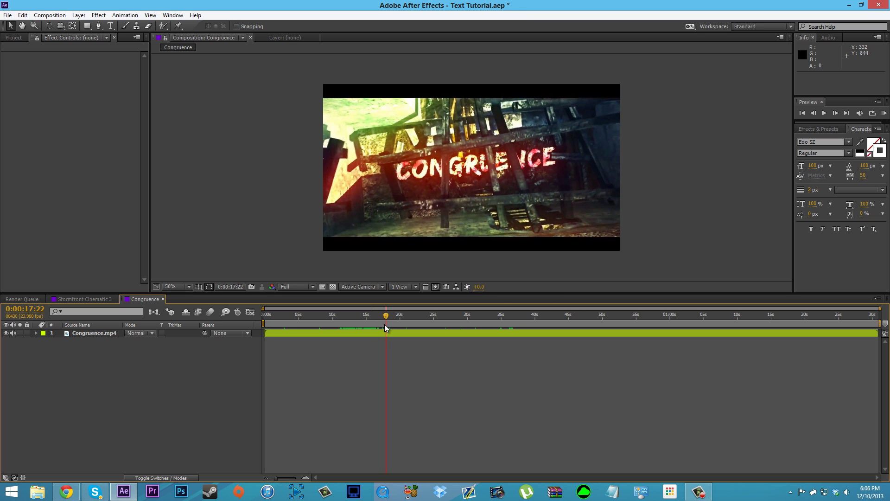
# - In Stormfront Cinematic 3, pick a pillar track point at 0:00:02:07 and create text and camera
pyautogui.click(109, 301)
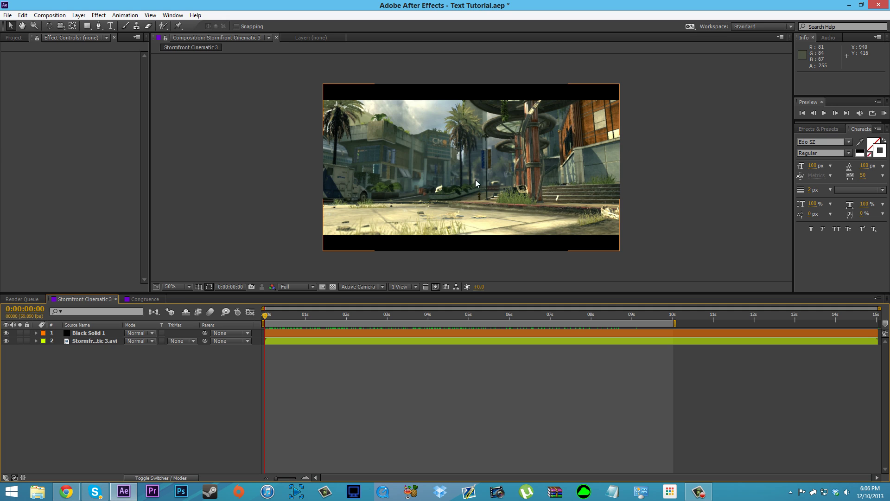
pyautogui.click(96, 340)
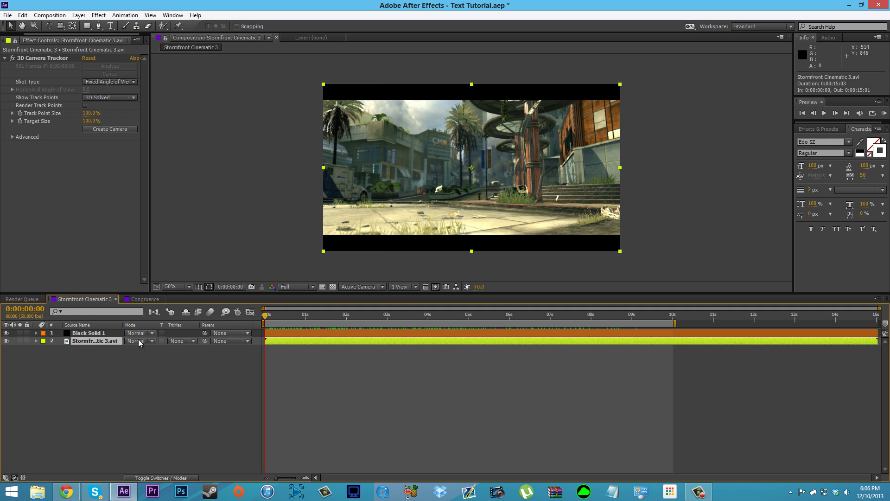
pyautogui.click(52, 60)
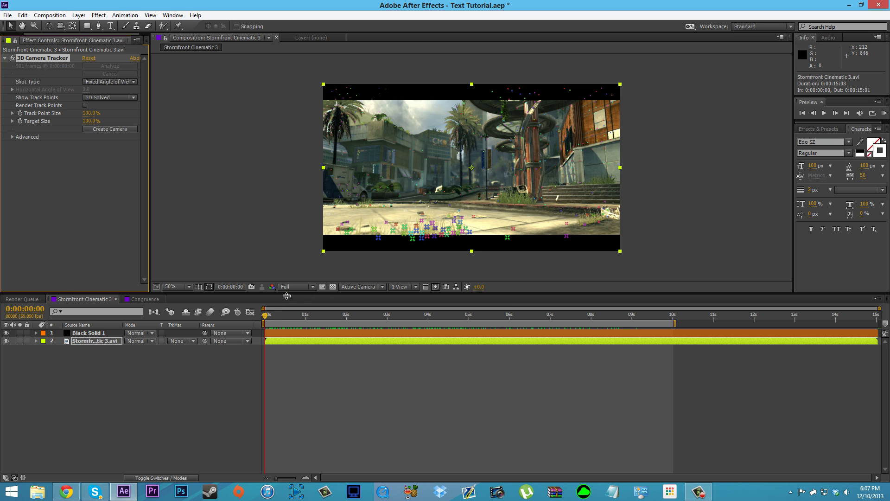
pyautogui.moveTo(266, 314); pyautogui.dragTo(354, 325)
pyautogui.click(547, 170)
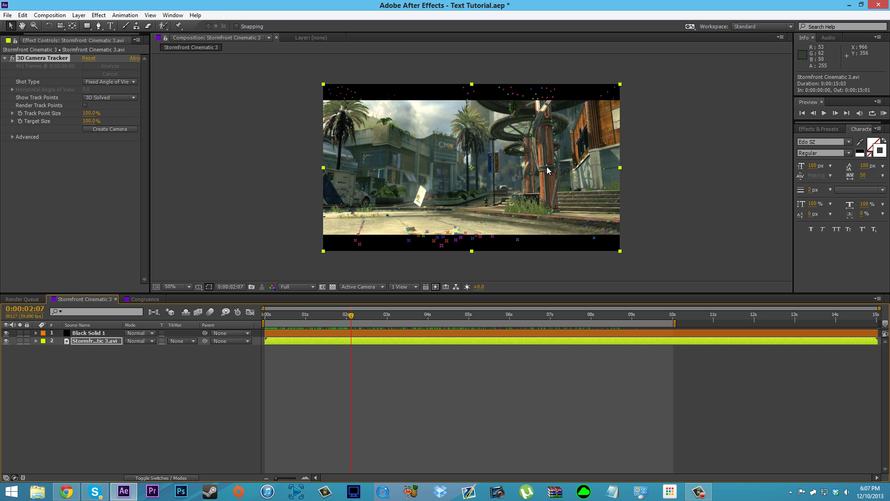
pyautogui.click(547, 169)
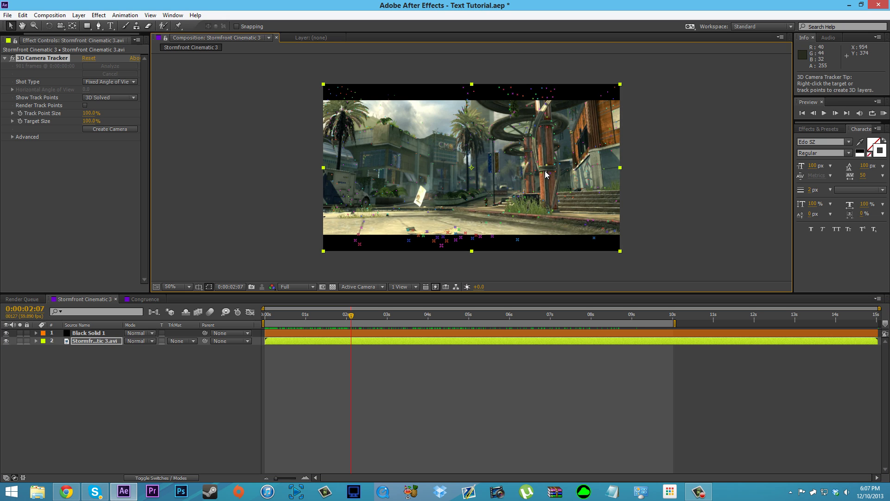
pyautogui.rightClick(543, 175)
pyautogui.click(561, 179)
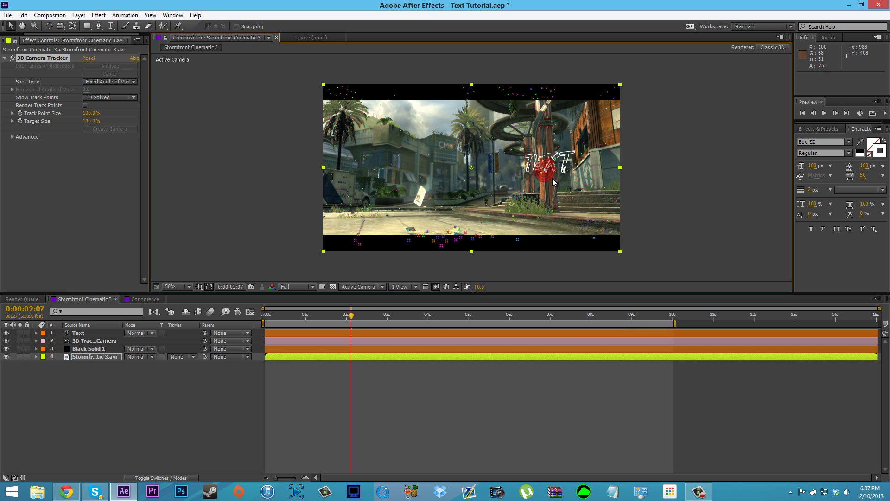
# - Rotate the Text layer to Y -48° and move it left to 913.0, 508.4, 4308.2
pyautogui.click(78, 333)
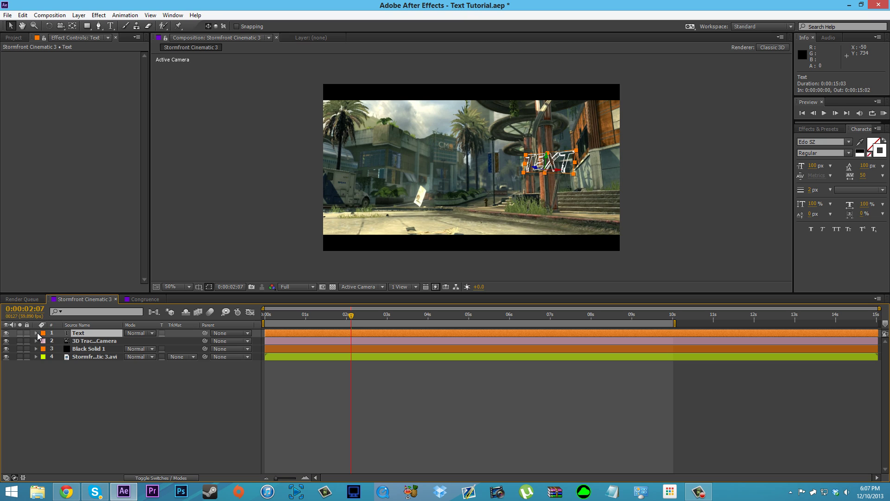
pyautogui.click(37, 333)
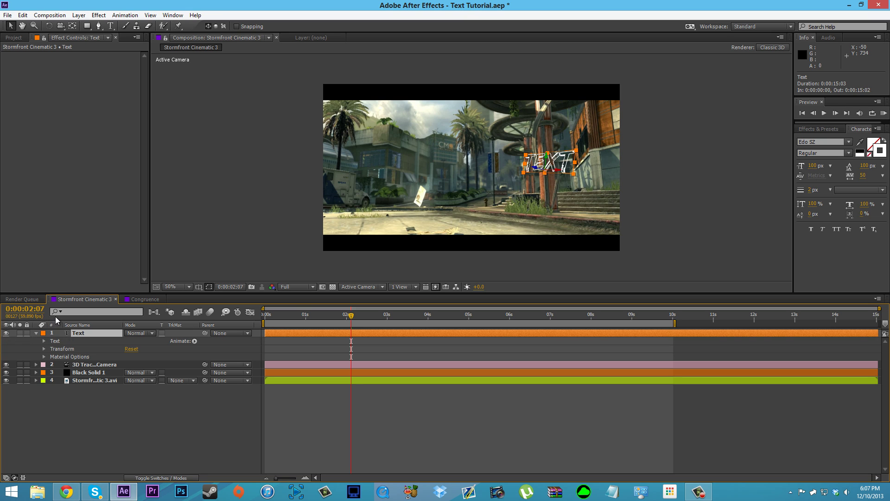
pyautogui.click(44, 348)
pyautogui.moveTo(144, 395); pyautogui.dragTo(57, 365)
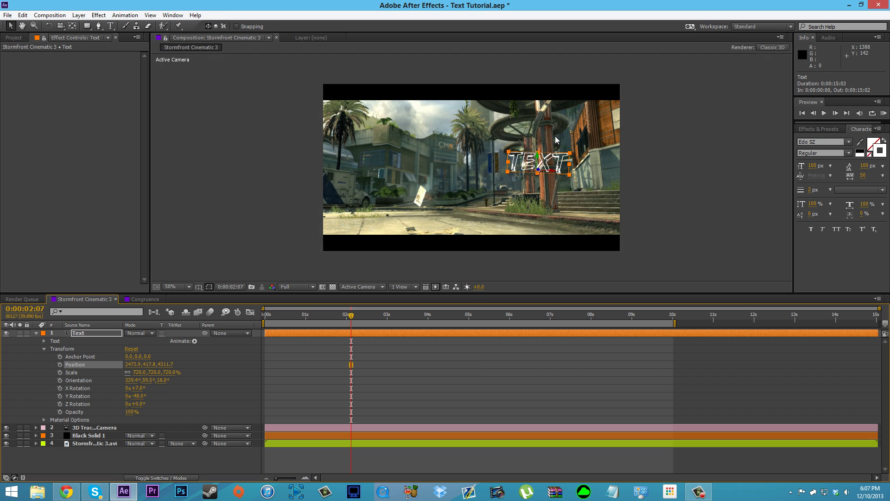
pyautogui.moveTo(551, 162); pyautogui.dragTo(488, 169)
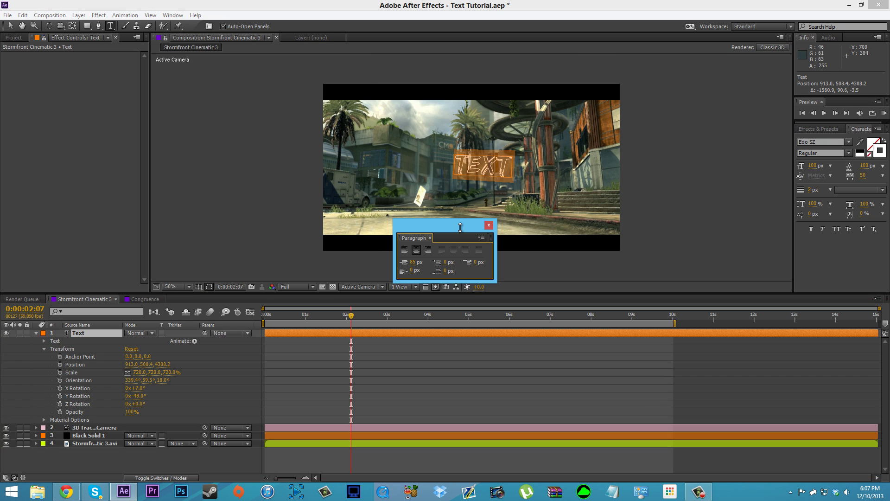
# - Set the TEXT stroke to None with a white FFFFFF fill, then check the tracking later in the shot
pyautogui.click(487, 230)
pyautogui.hotkey('ctrl', 't')
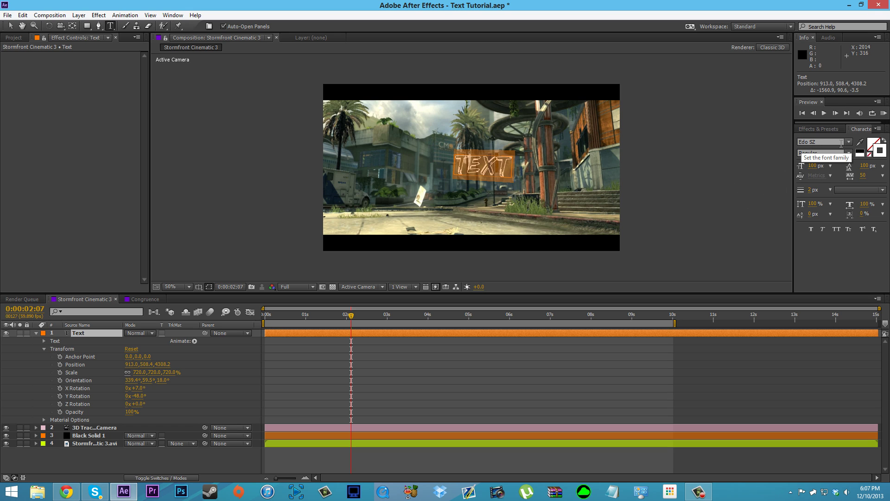
pyautogui.click(875, 145)
pyautogui.click(554, 198)
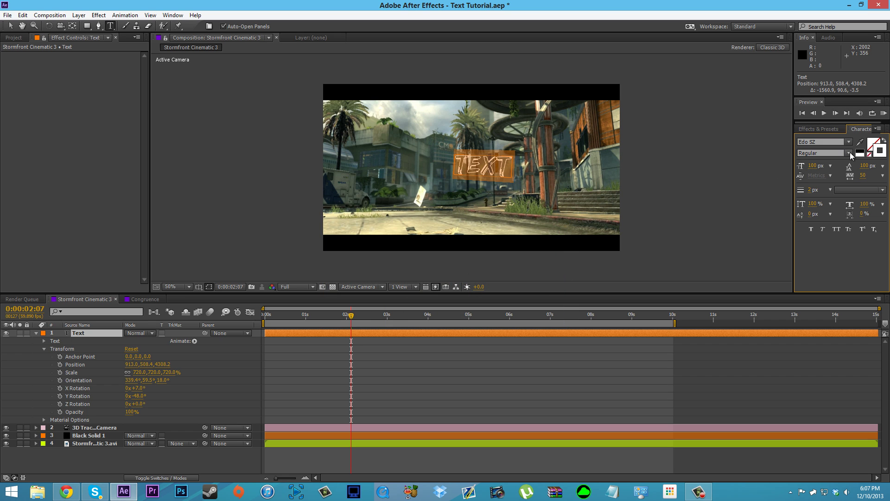
pyautogui.click(870, 157)
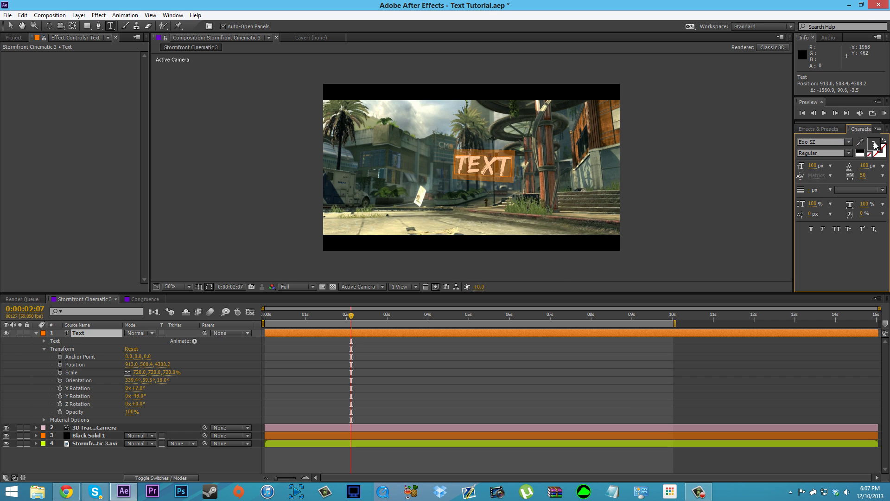
pyautogui.click(874, 147)
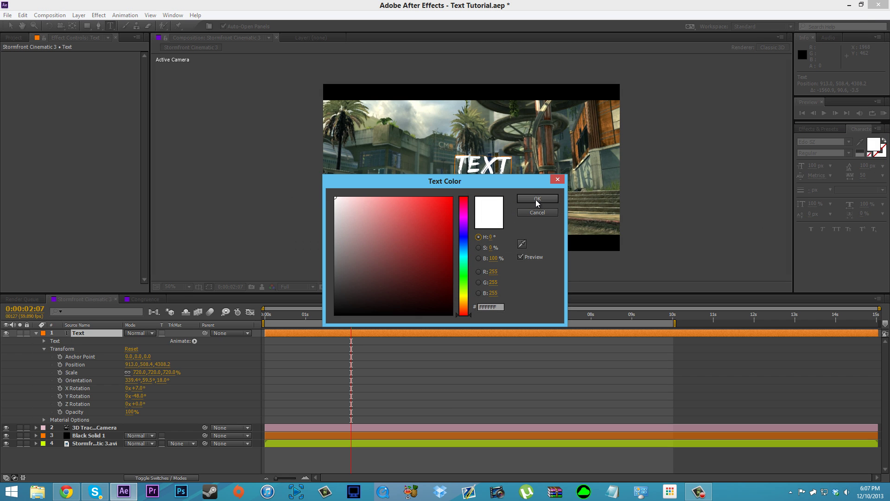
pyautogui.click(538, 198)
pyautogui.click(397, 378)
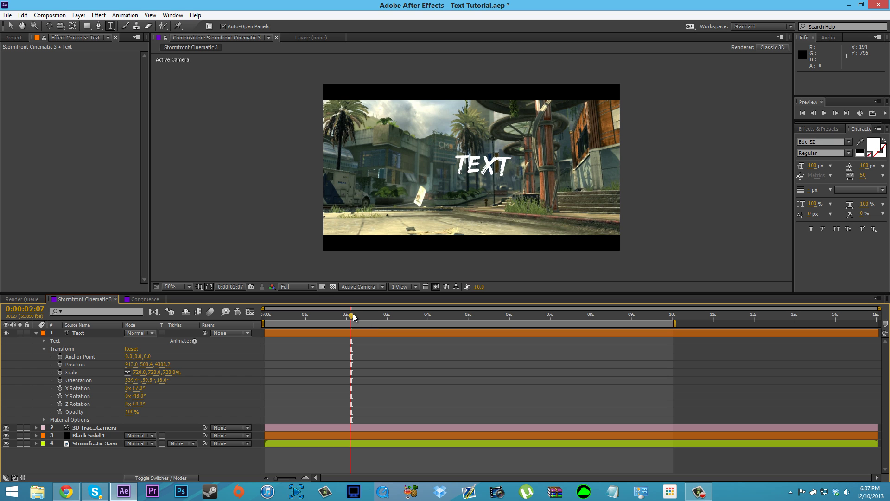
pyautogui.moveTo(353, 314); pyautogui.dragTo(446, 315)
pyautogui.click(503, 171)
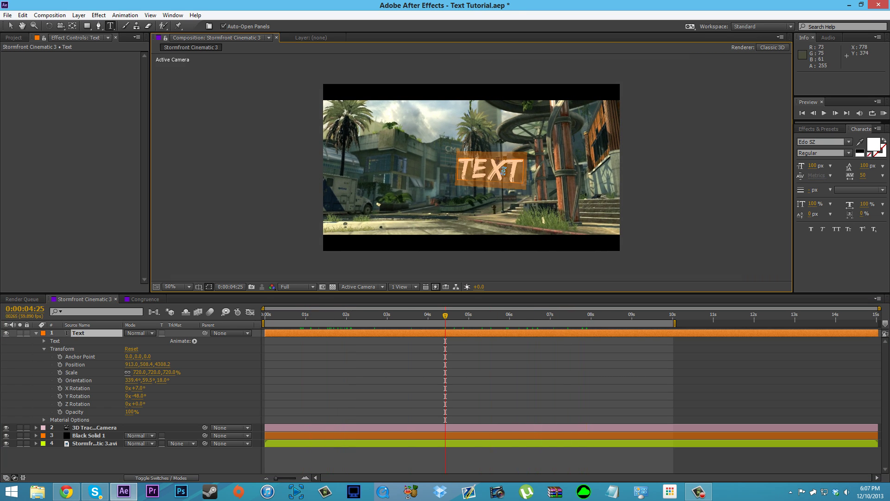
# - Retype the text as TUTORIAL, re-angle it on its Y axis and slide it left over the street
pyautogui.press('BackSpace')
pyautogui.write('TUTORIA')
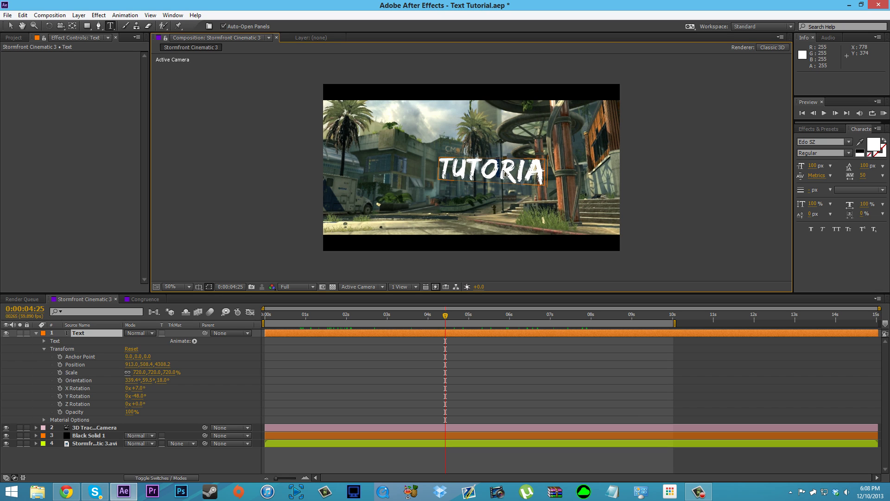
pyautogui.write('L')
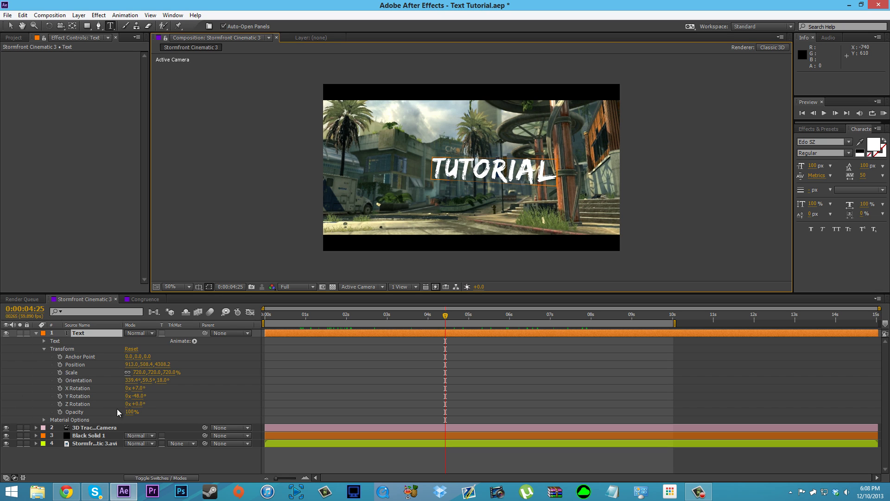
pyautogui.moveTo(137, 396); pyautogui.dragTo(48, 366)
pyautogui.click(331, 351)
# - Collapse the TUTORIAL layer's properties and toggle the timeline between switches and modes columns
pyautogui.click(227, 376)
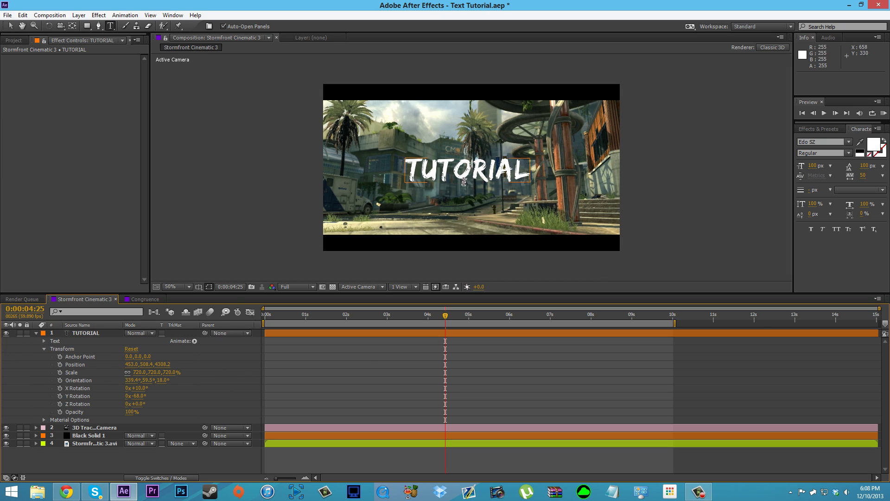
pyautogui.click(36, 333)
pyautogui.click(90, 334)
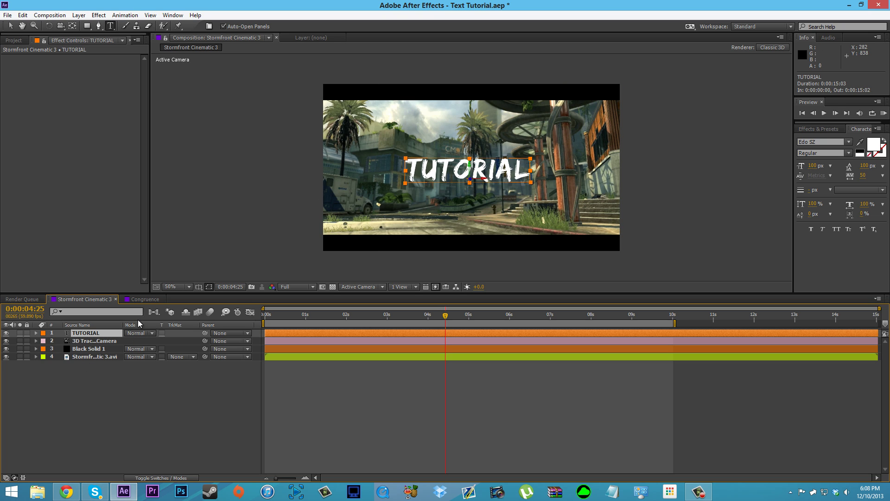
pyautogui.click(161, 472)
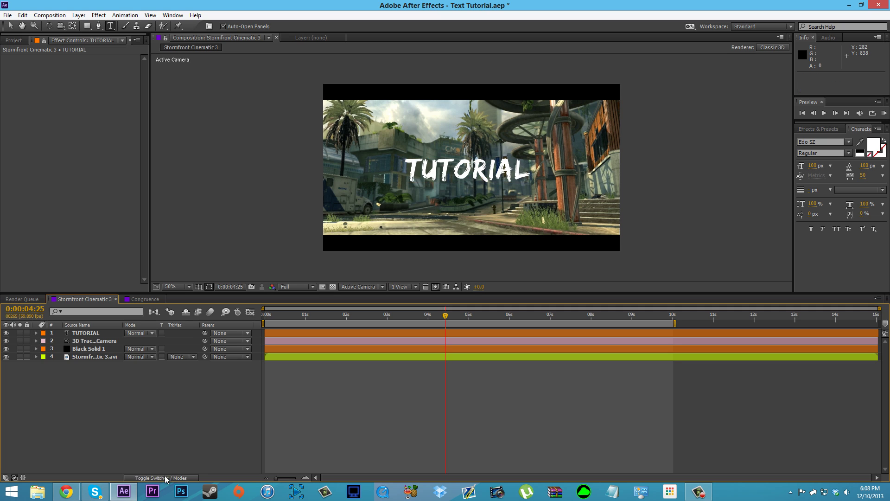
pyautogui.click(165, 476)
pyautogui.click(154, 477)
pyautogui.click(93, 333)
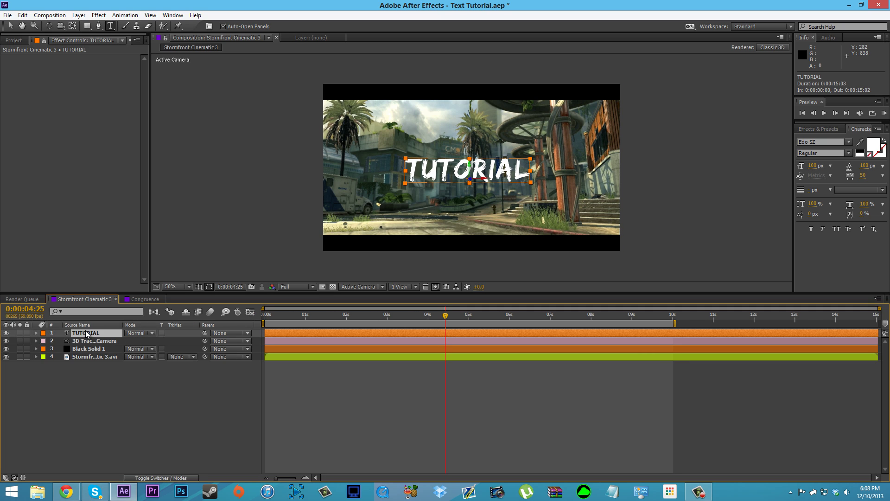
# - Switch the composition renderer to Ray-traced 3D in Composition Settings
pyautogui.click(49, 15)
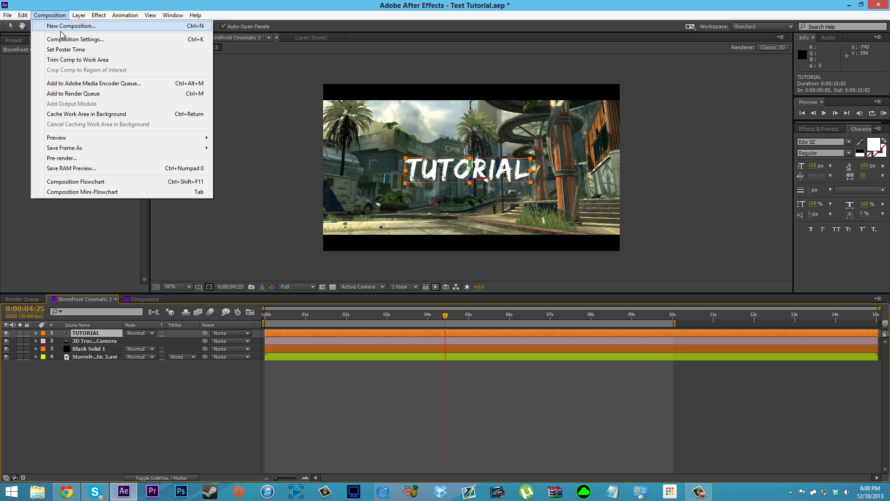
pyautogui.click(63, 37)
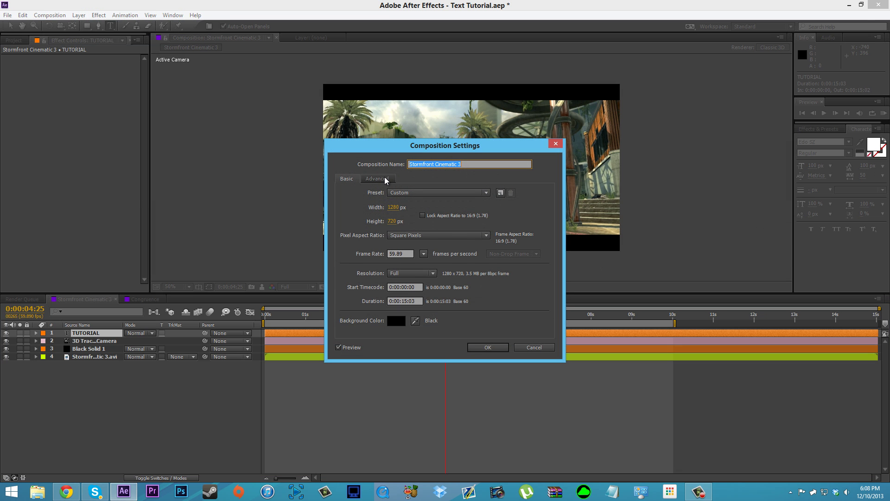
pyautogui.click(381, 179)
pyautogui.click(424, 229)
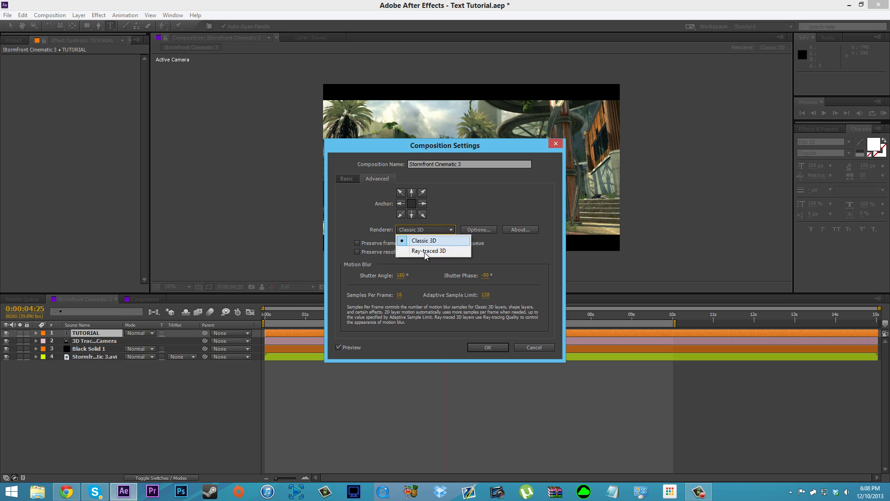
pyautogui.click(445, 251)
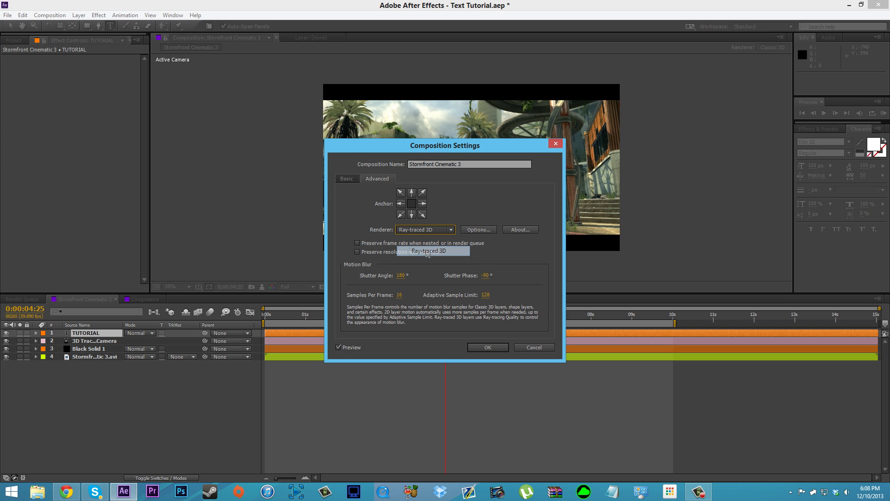
pyautogui.click(488, 347)
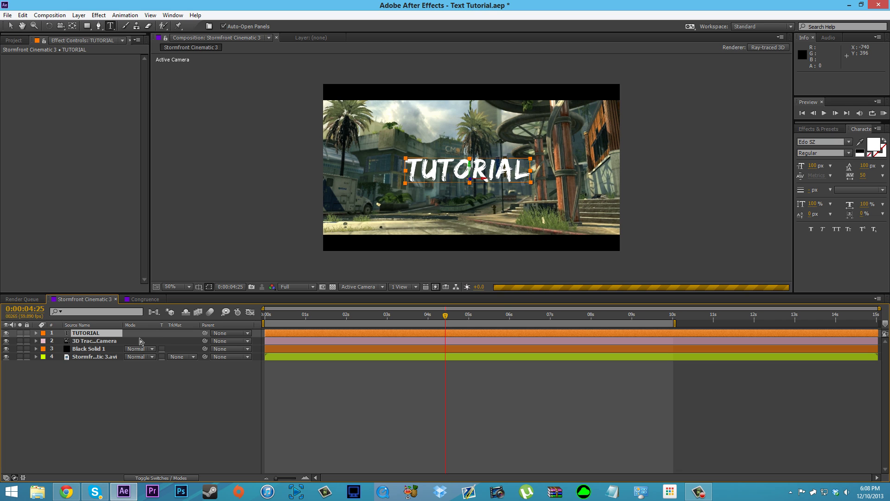
# - Set the composition renderer back to Classic 3D
pyautogui.click(47, 15)
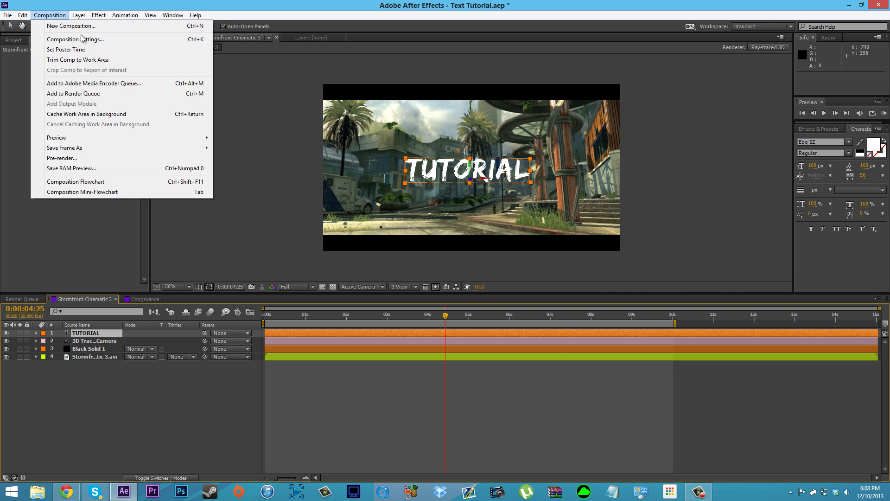
pyautogui.click(60, 37)
pyautogui.click(389, 181)
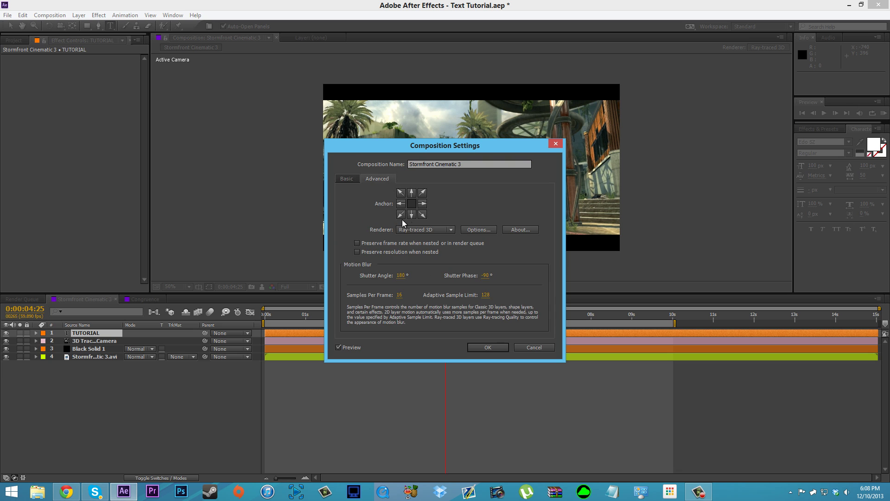
pyautogui.click(418, 230)
pyautogui.click(422, 236)
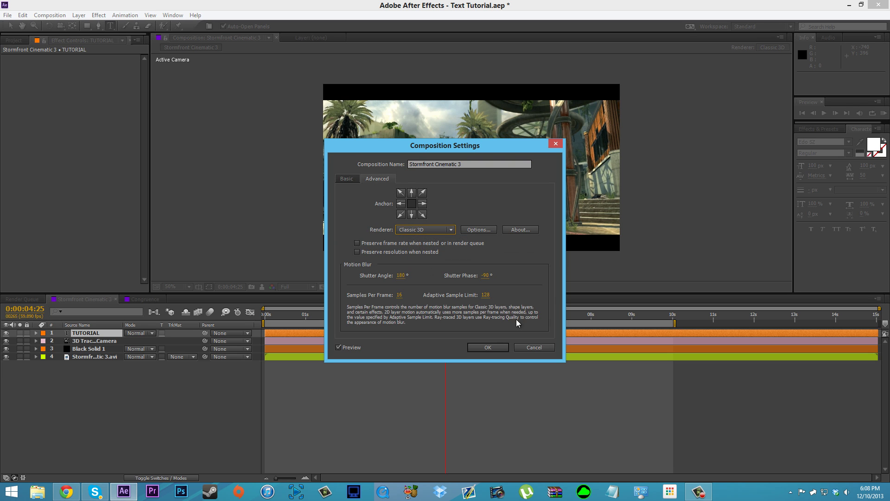
pyautogui.click(488, 347)
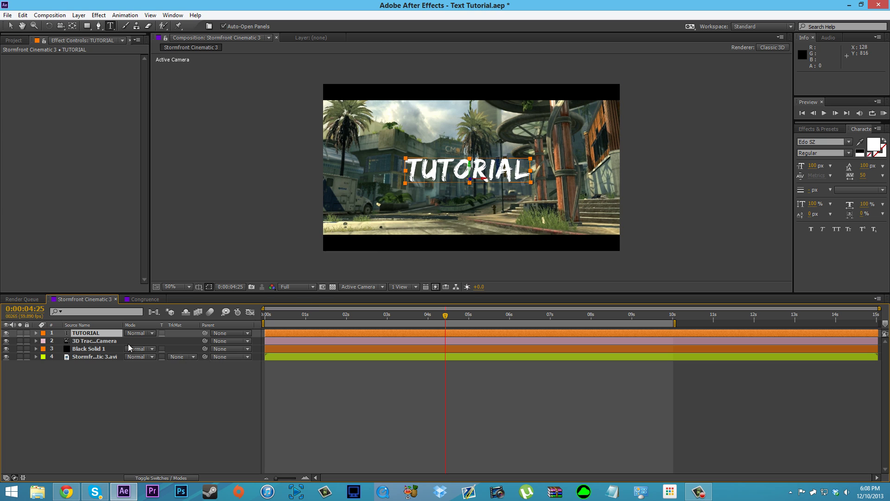
# - Set TUTORIAL to Overlay blending and duplicate it as TUTORIAL 2
pyautogui.click(142, 334)
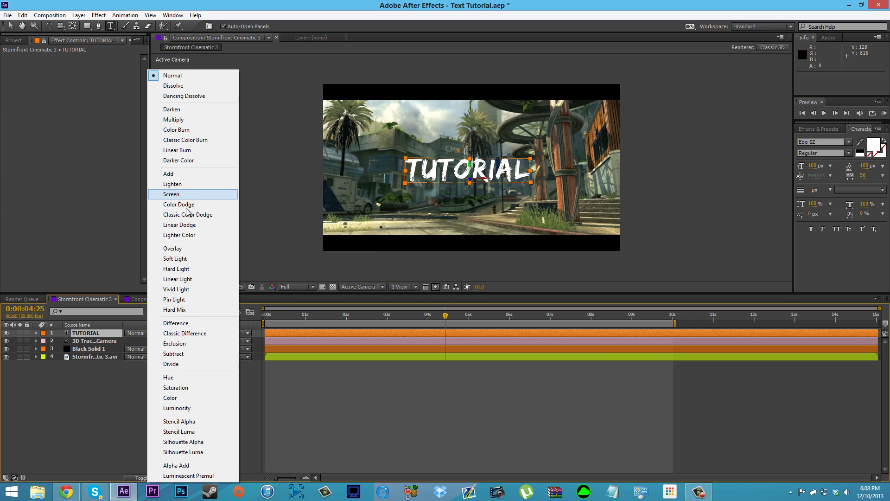
pyautogui.click(186, 249)
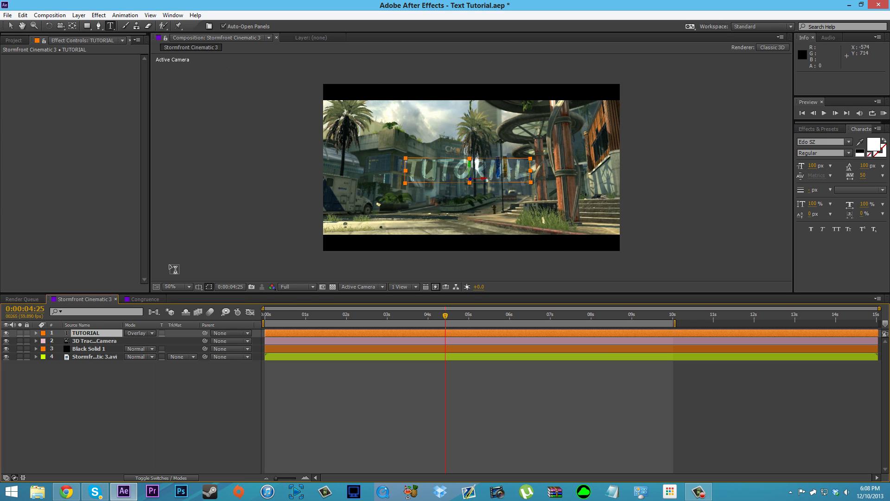
pyautogui.hotkey('ctrl', 'd')
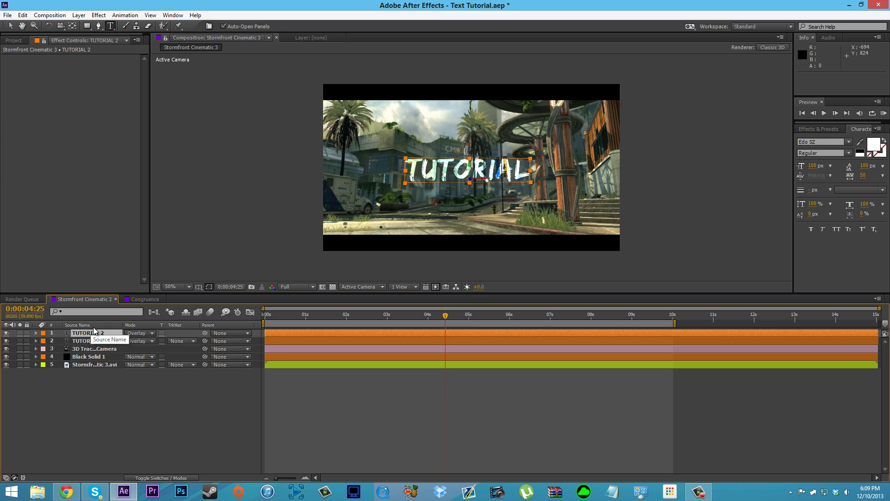
pyautogui.press('Delete')
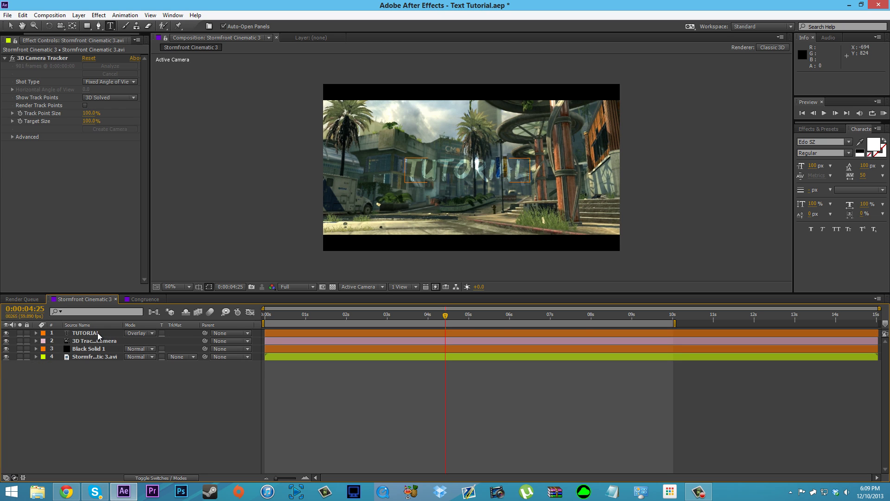
pyautogui.click(100, 333)
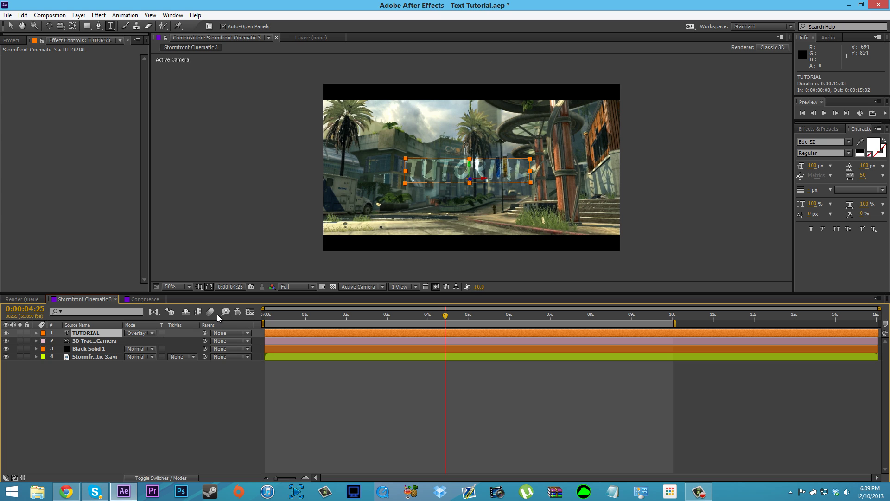
pyautogui.hotkey('ctrl', 'd')
# - Set the fill of the original TUTORIAL text to None
pyautogui.click(100, 340)
pyautogui.doubleClick(460, 160)
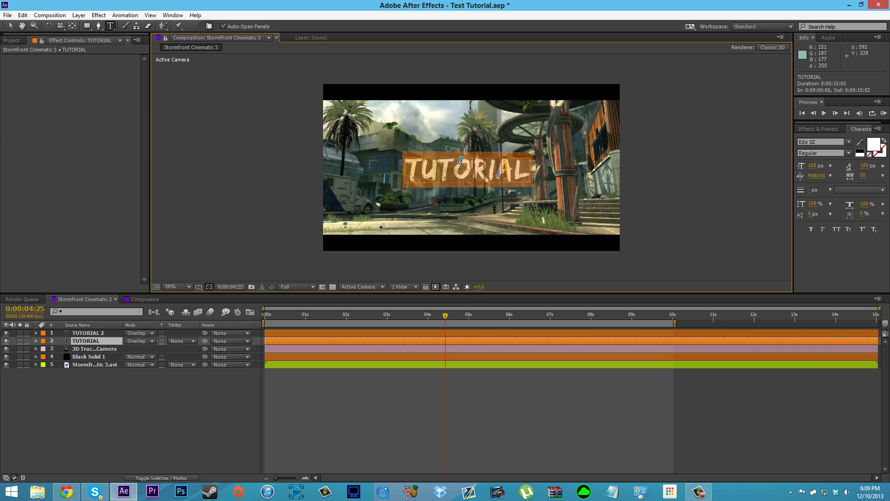
pyautogui.click(869, 154)
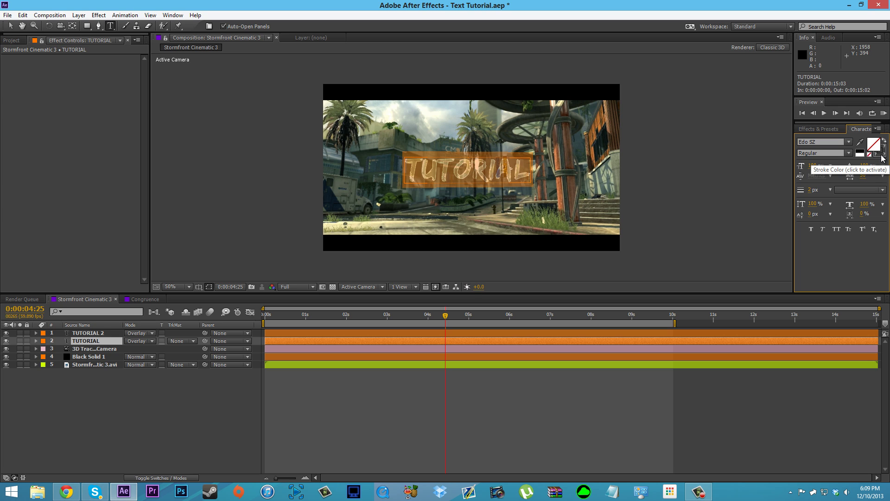
# - Give the original TUTORIAL text a white stroke and return its blending to Normal
pyautogui.click(883, 158)
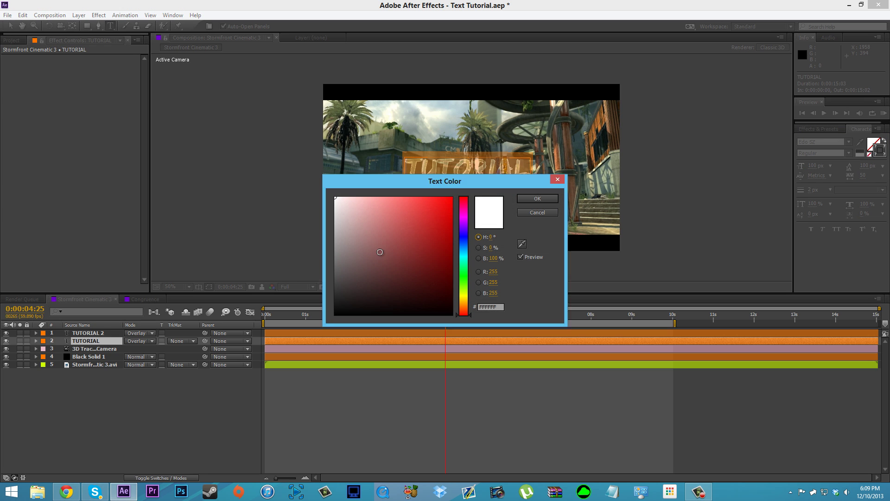
pyautogui.click(528, 198)
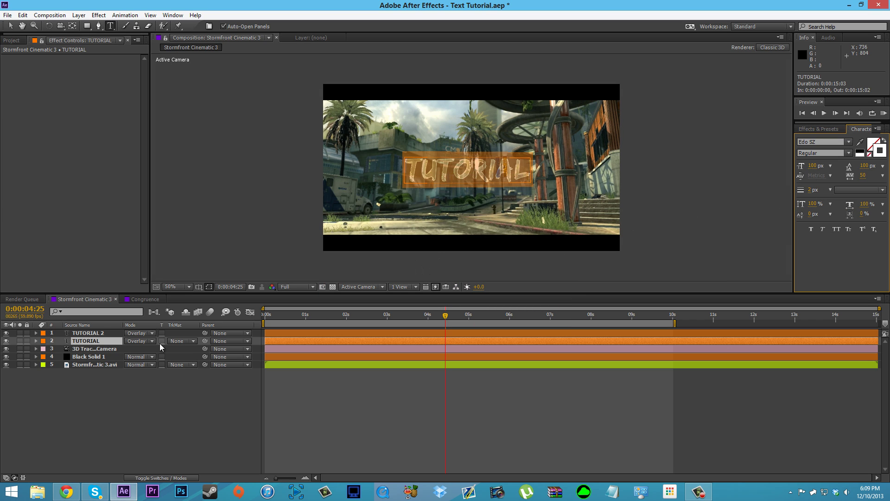
pyautogui.click(148, 340)
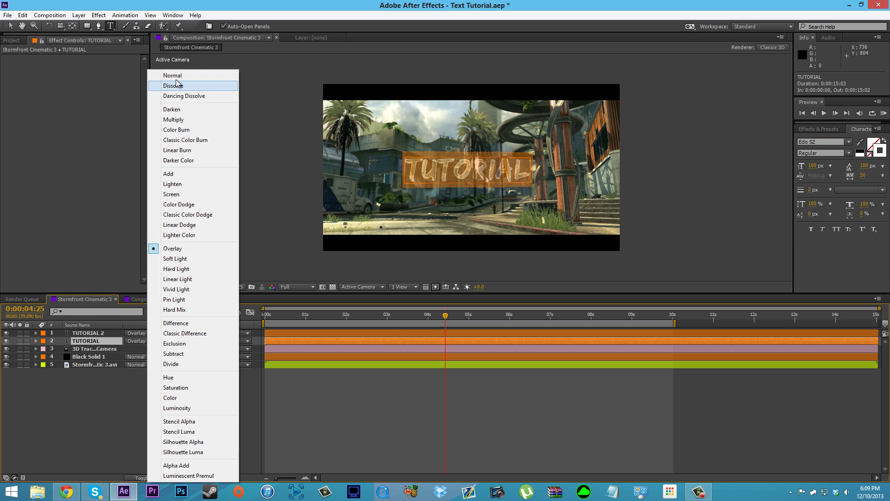
pyautogui.click(173, 76)
# - Compare the TUTORIAL 2 and TUTORIAL layers by selecting each, then deselect all layers
pyautogui.click(104, 333)
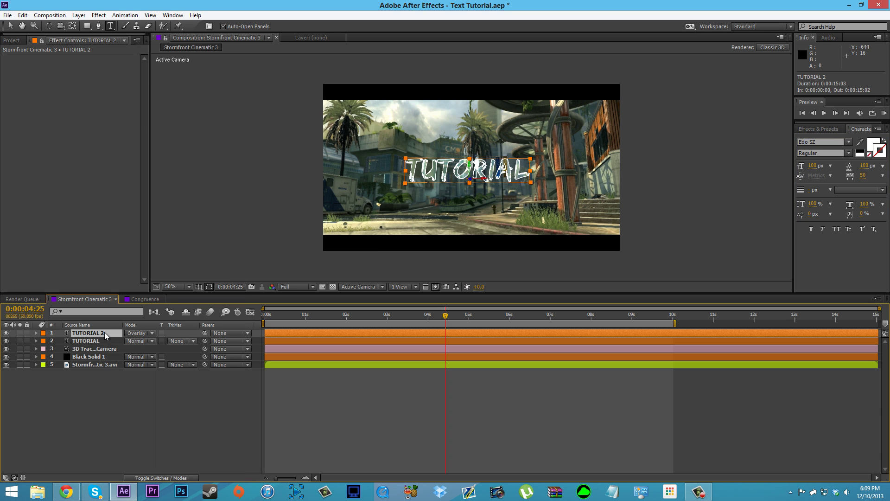
pyautogui.doubleClick(104, 332)
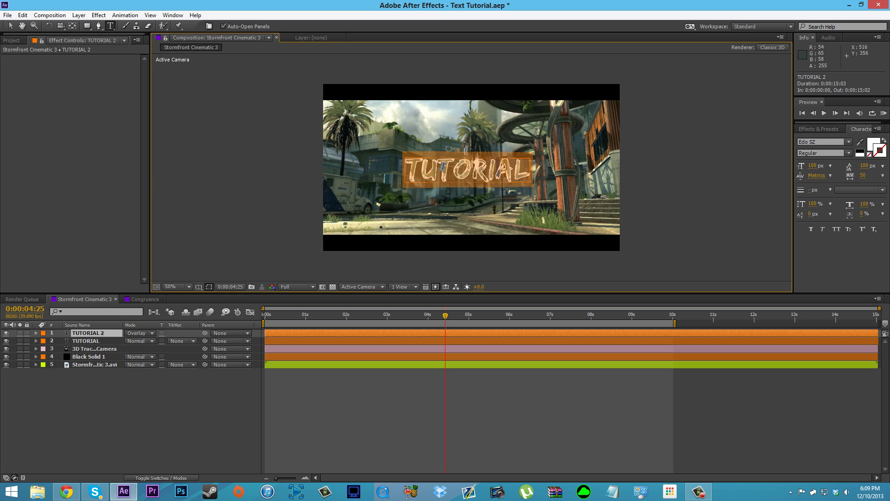
pyautogui.click(200, 403)
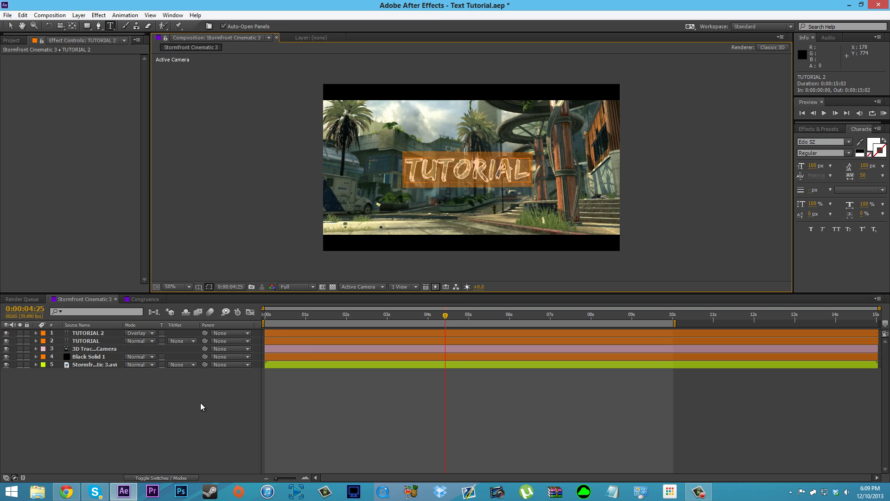
pyautogui.click(108, 341)
pyautogui.click(101, 332)
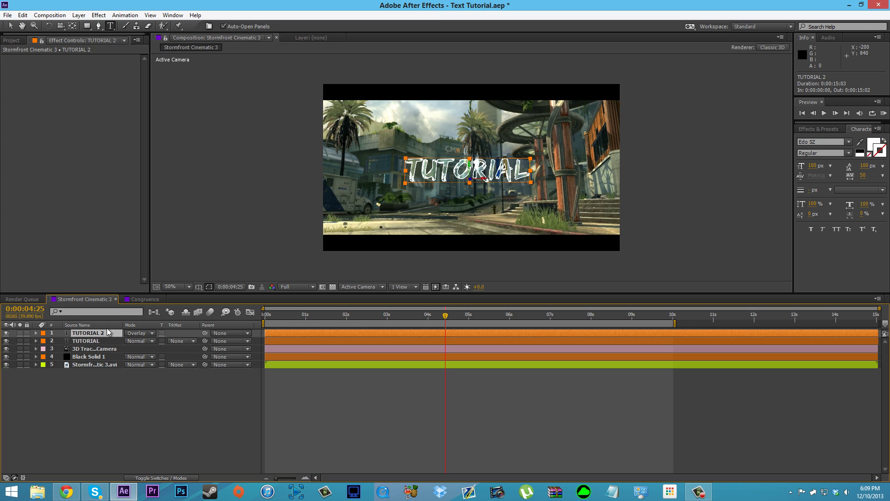
pyautogui.click(102, 341)
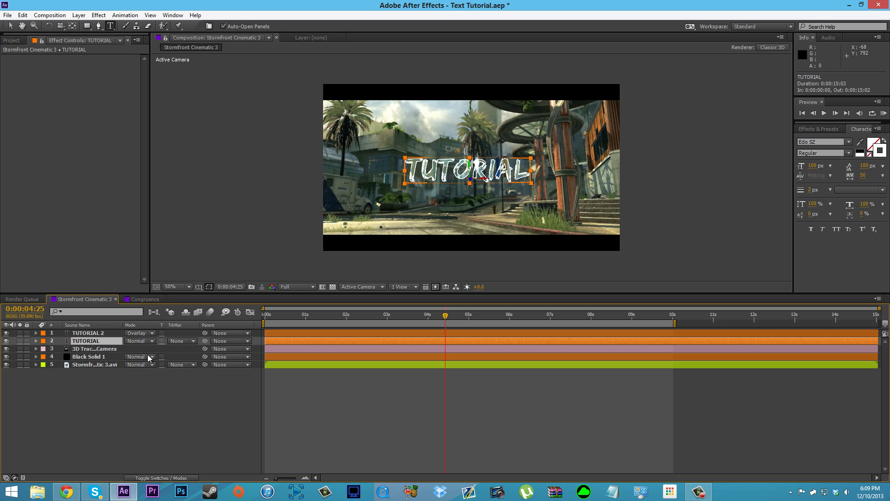
pyautogui.click(79, 334)
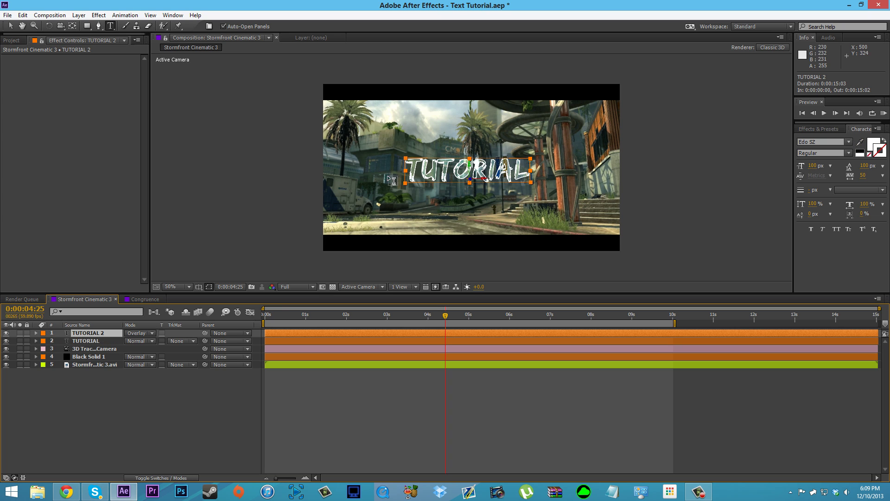
pyautogui.press('F2')
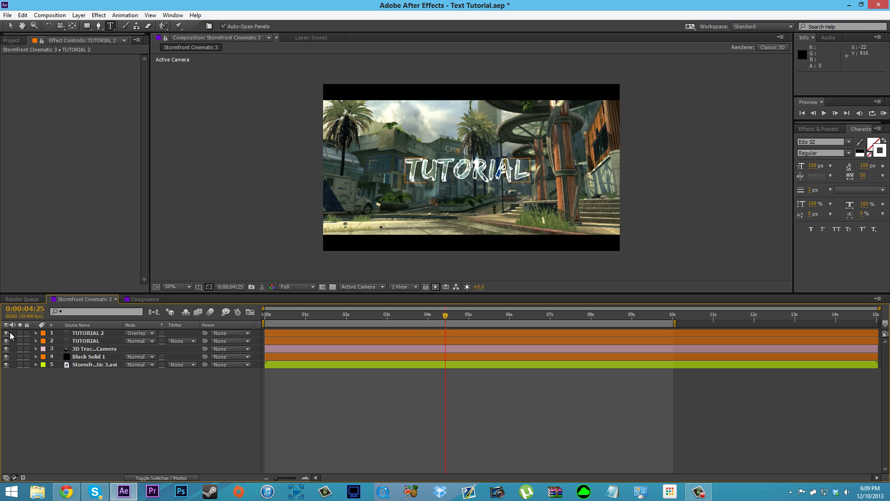
# - Solo TUTORIAL 2 over black and find Fractal Noise in Effects & Presets
pyautogui.click(6, 333)
pyautogui.click(20, 333)
pyautogui.click(89, 333)
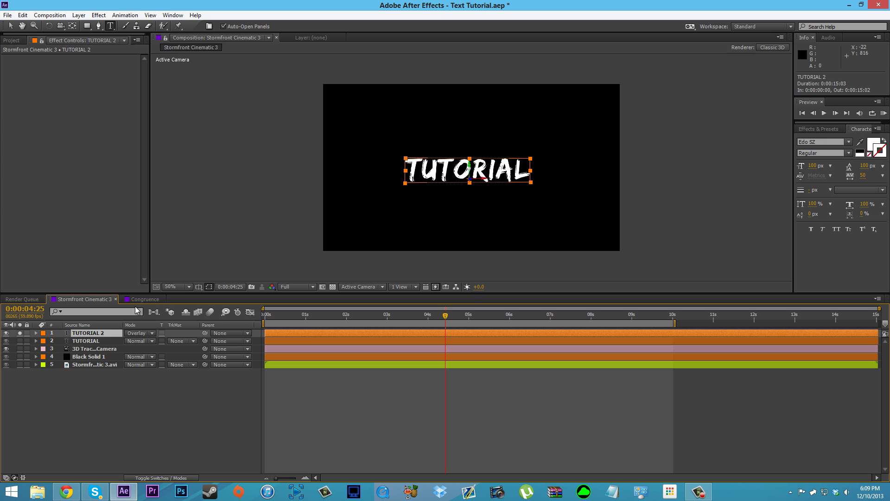
pyautogui.click(821, 128)
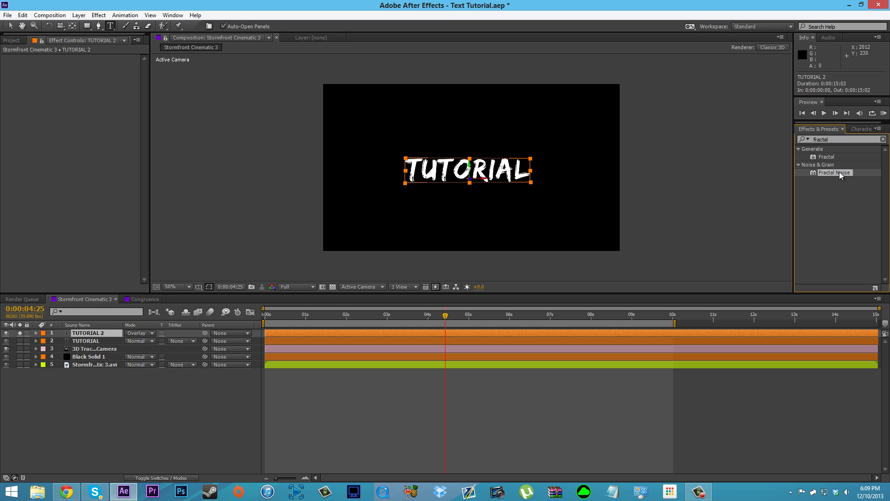
pyautogui.click(99, 15)
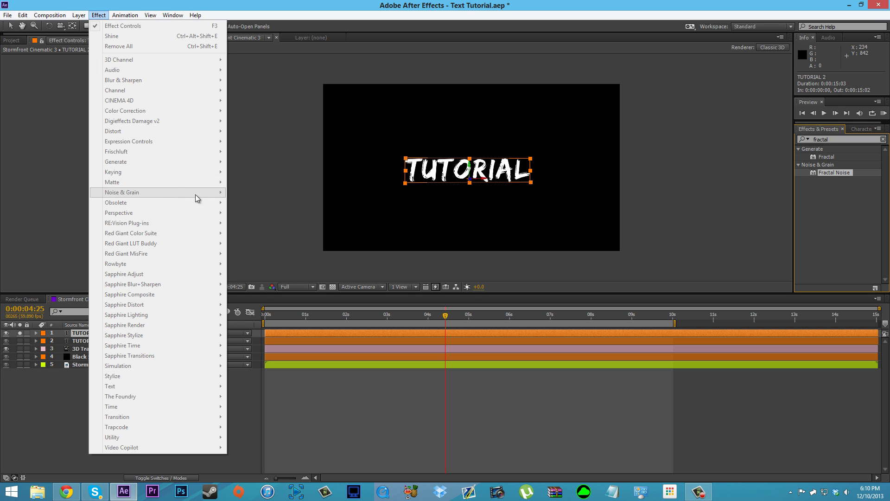
# - Apply Fractal Noise to the TUTORIAL 2 text and toggle it to compare
pyautogui.click(851, 210)
pyautogui.moveTo(844, 172); pyautogui.dragTo(110, 331)
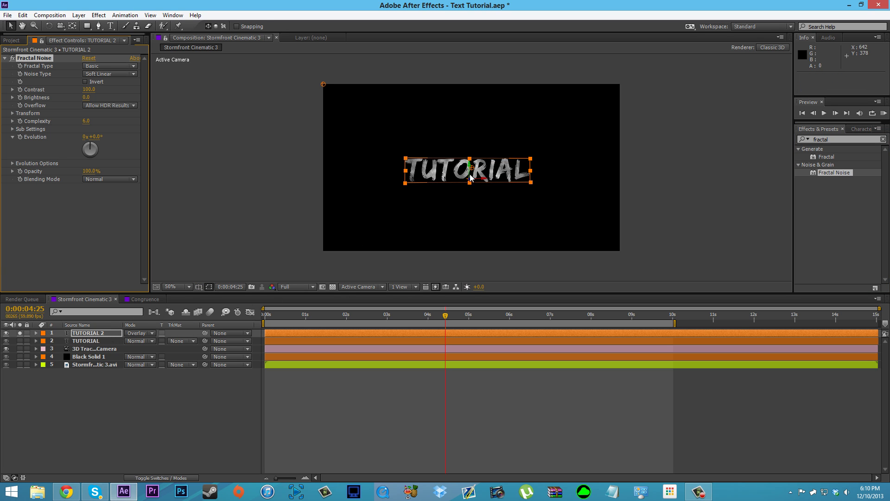
pyautogui.click(12, 58)
pyautogui.click(12, 58)
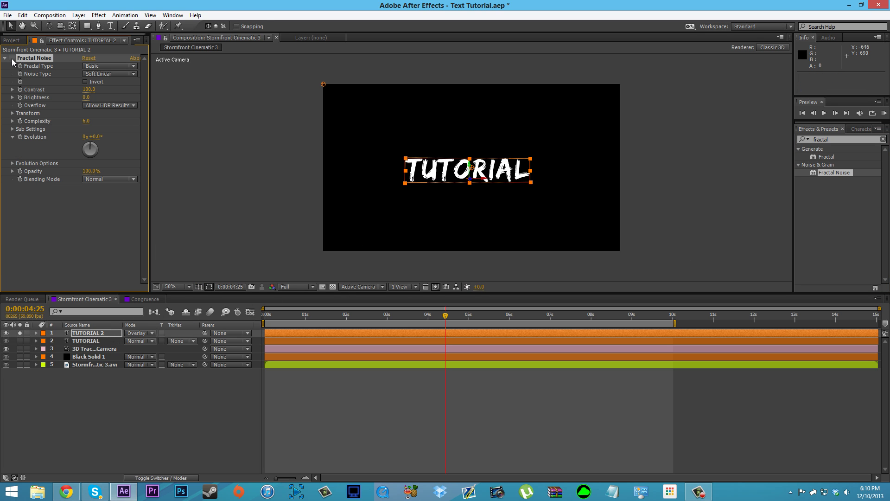
# - Set the Fractal Noise to Contrast 200, Brightness -20 and Scale 107
pyautogui.moveTo(93, 89); pyautogui.dragTo(194, 94)
pyautogui.click(89, 90)
pyautogui.write('4')
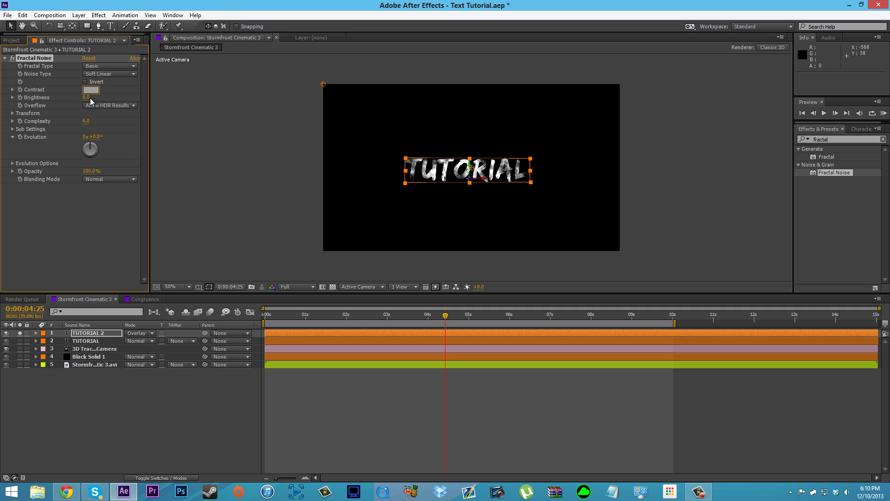
pyautogui.write('00')
pyautogui.press('Return')
pyautogui.moveTo(86, 97); pyautogui.dragTo(76, 97)
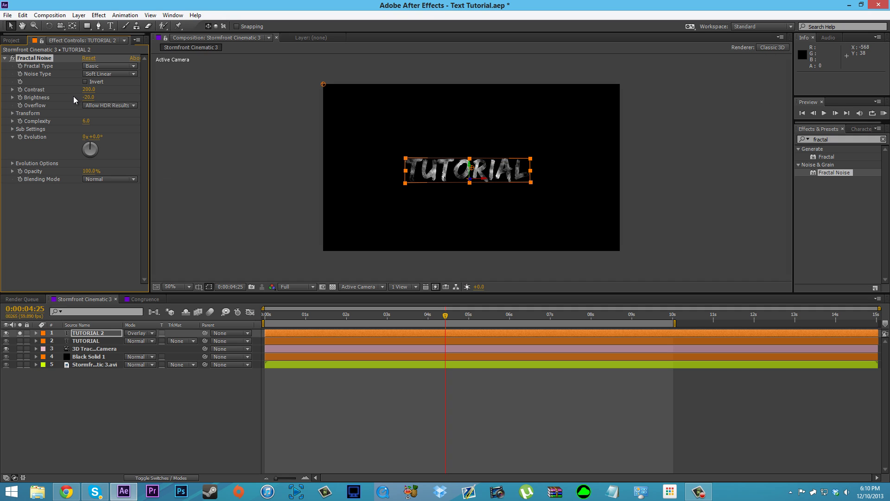
pyautogui.click(124, 96)
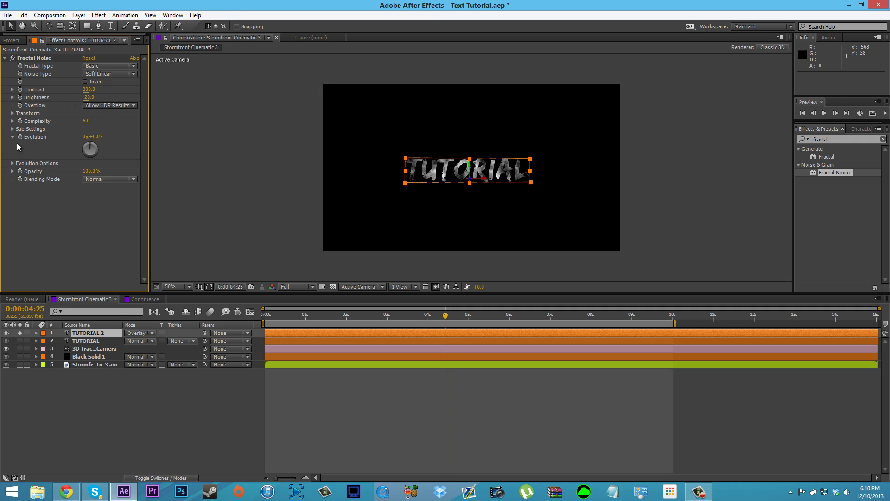
pyautogui.click(13, 113)
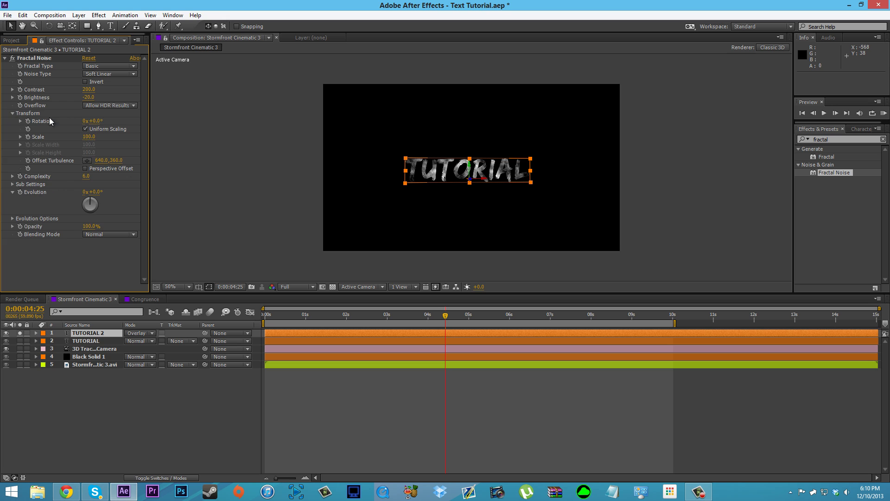
pyautogui.moveTo(89, 137); pyautogui.dragTo(98, 145)
pyautogui.click(60, 128)
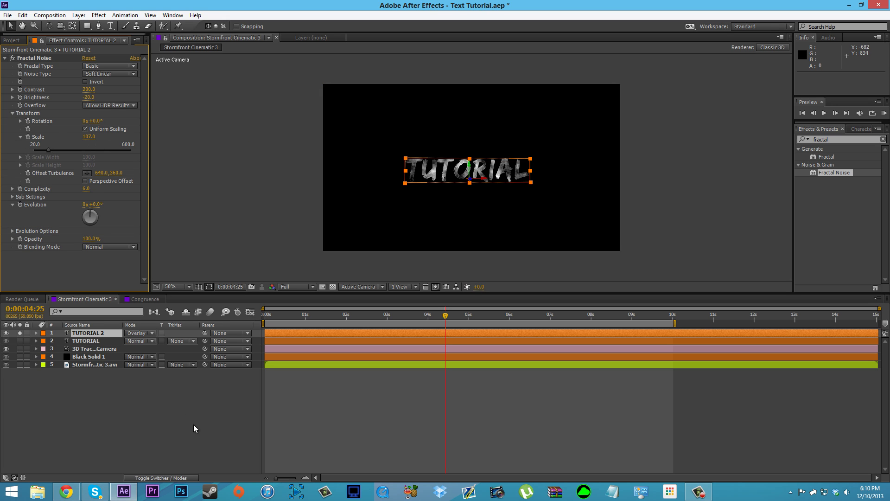
# - Compare the noisy TUTORIAL 2 against the footage, then solo it again
pyautogui.click(173, 429)
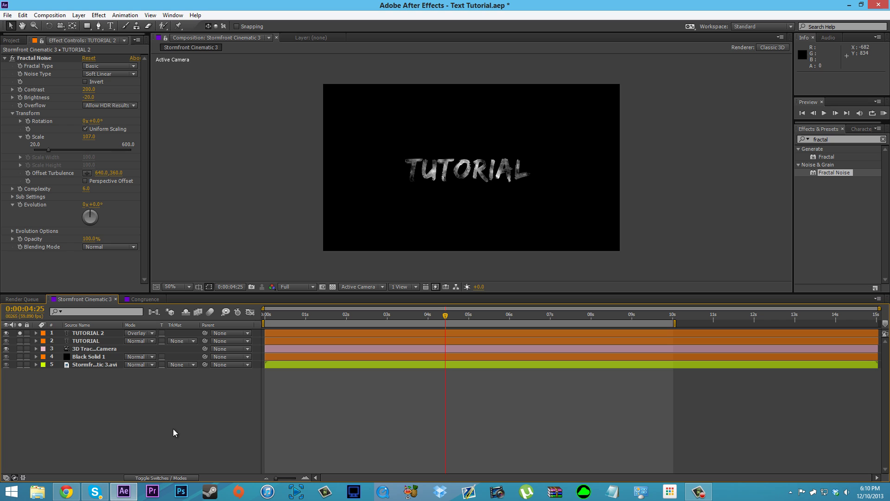
pyautogui.click(20, 332)
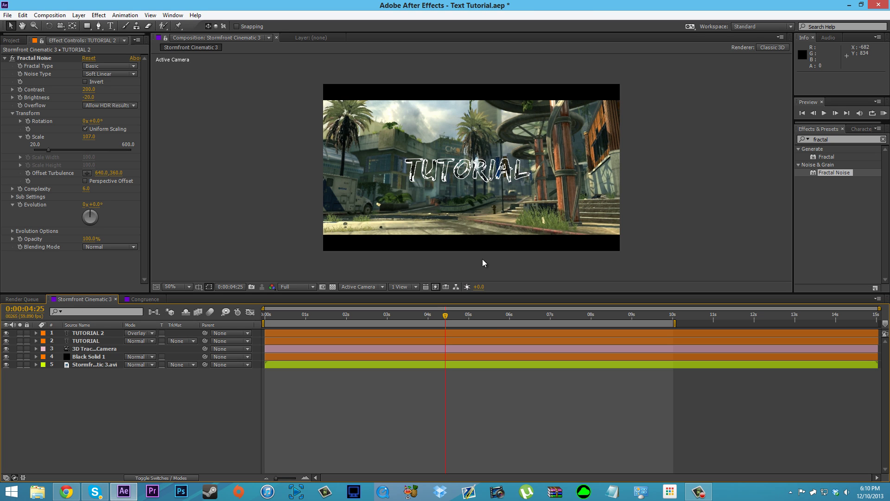
pyautogui.click(6, 333)
pyautogui.click(6, 333)
pyautogui.click(79, 333)
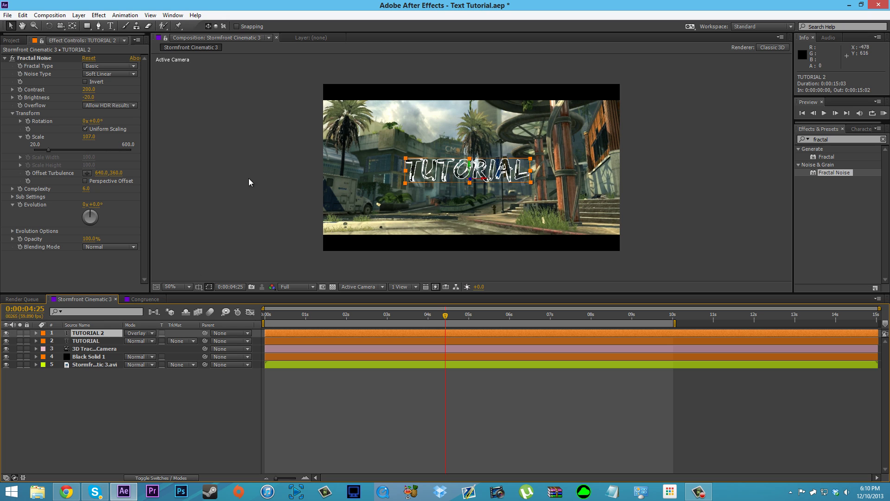
pyautogui.click(20, 333)
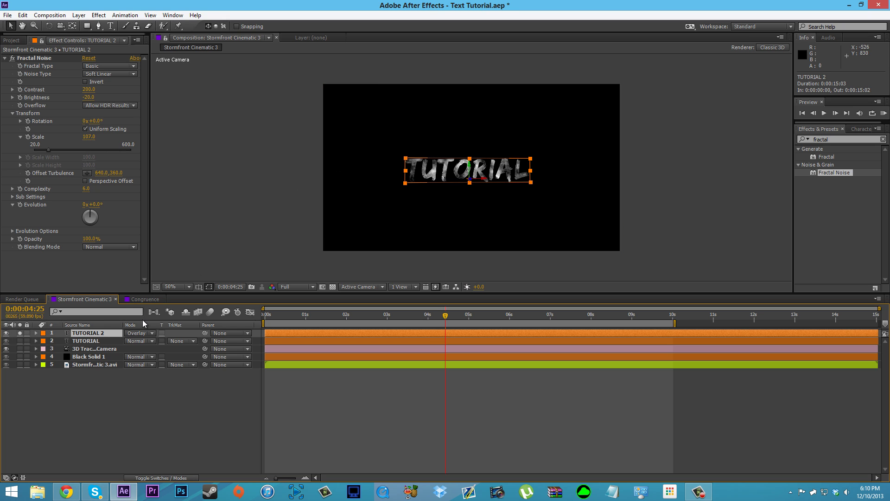
# - Apply Trapcode Shine to TUTORIAL 2, set Ray Length to 0 and toggle it to compare
pyautogui.click(100, 15)
pyautogui.moveTo(181, 427)
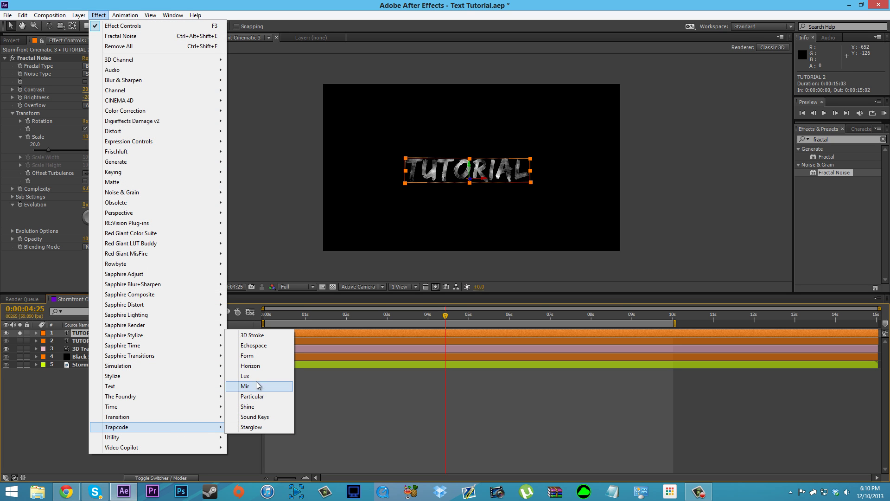
pyautogui.click(247, 407)
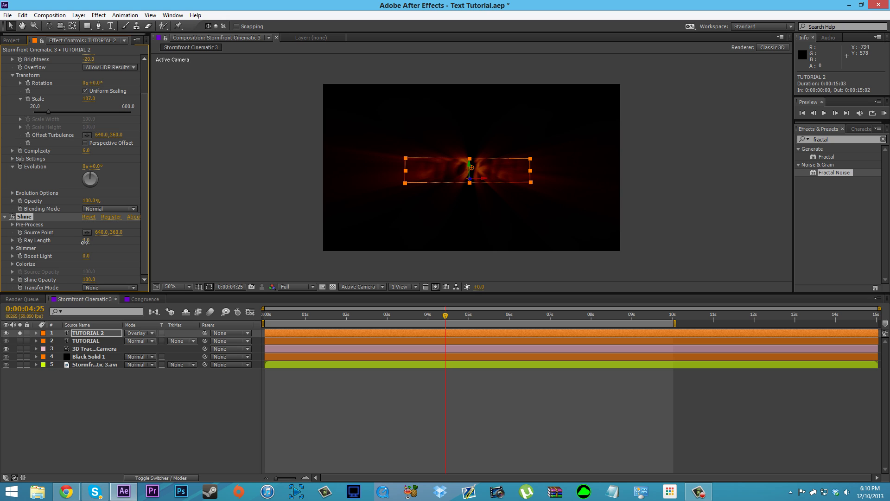
pyautogui.moveTo(75, 241); pyautogui.dragTo(44, 239)
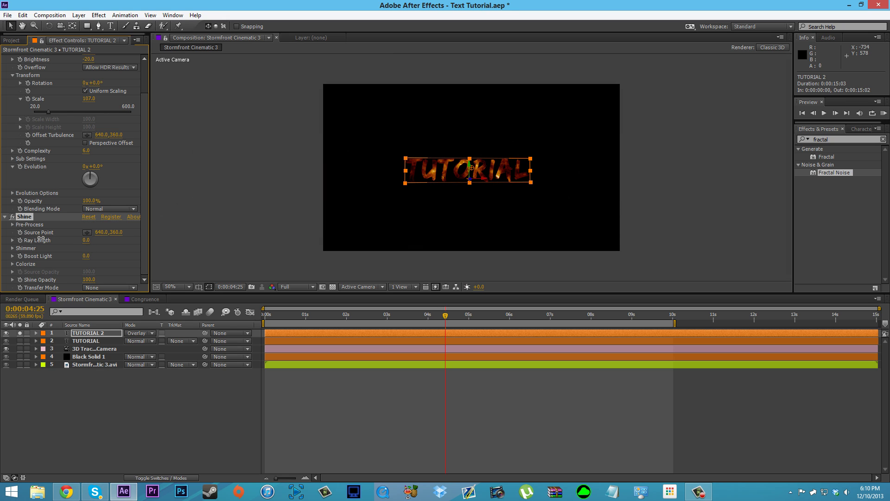
pyautogui.click(13, 217)
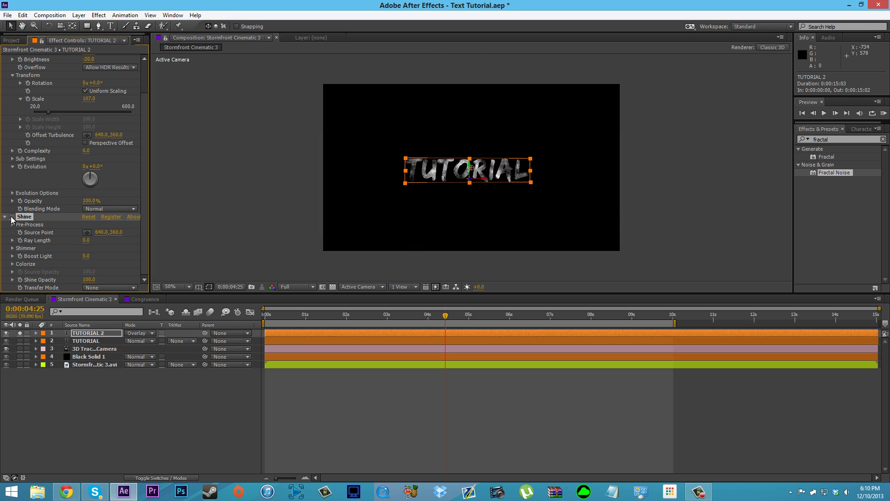
pyautogui.click(13, 216)
pyautogui.click(13, 216)
pyautogui.click(13, 216)
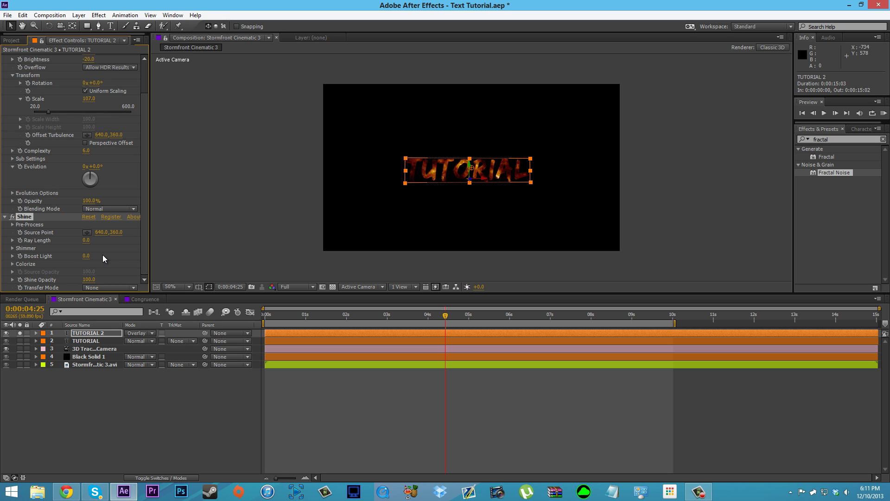
# - Expand Shine's Colorize and, after trying Electric and Romance, settle on 3-Color Gradient
pyautogui.click(13, 265)
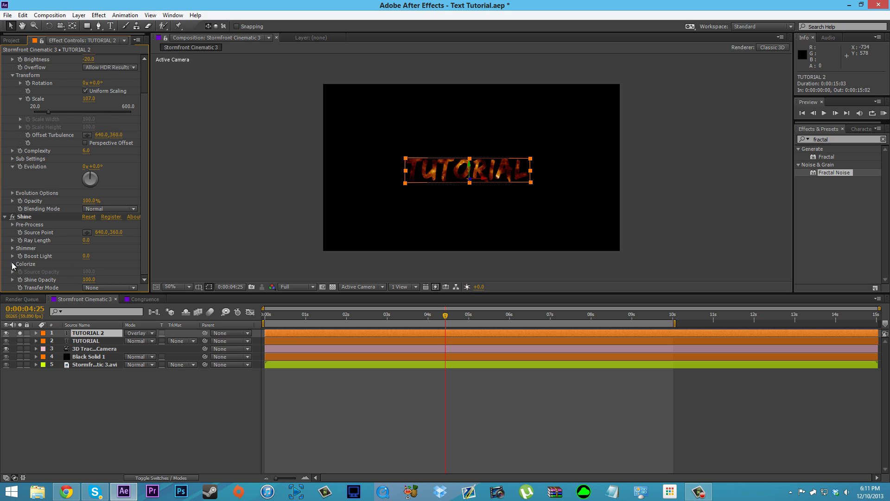
pyautogui.click(14, 265)
pyautogui.scroll(-2, 74, 250)
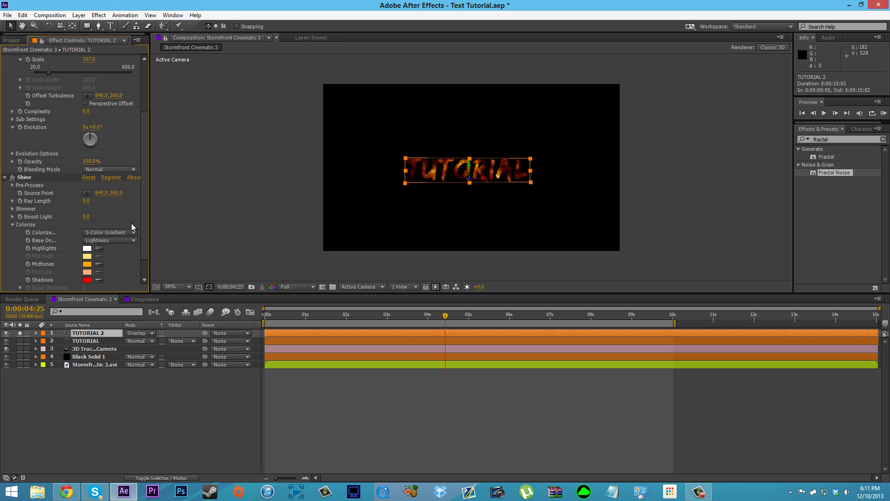
pyautogui.click(110, 232)
pyautogui.click(142, 300)
pyautogui.click(112, 232)
pyautogui.click(137, 340)
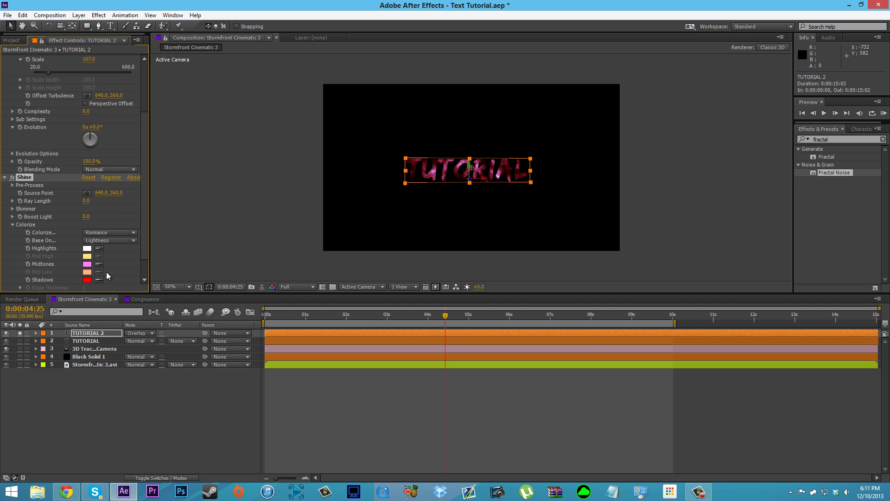
pyautogui.click(112, 233)
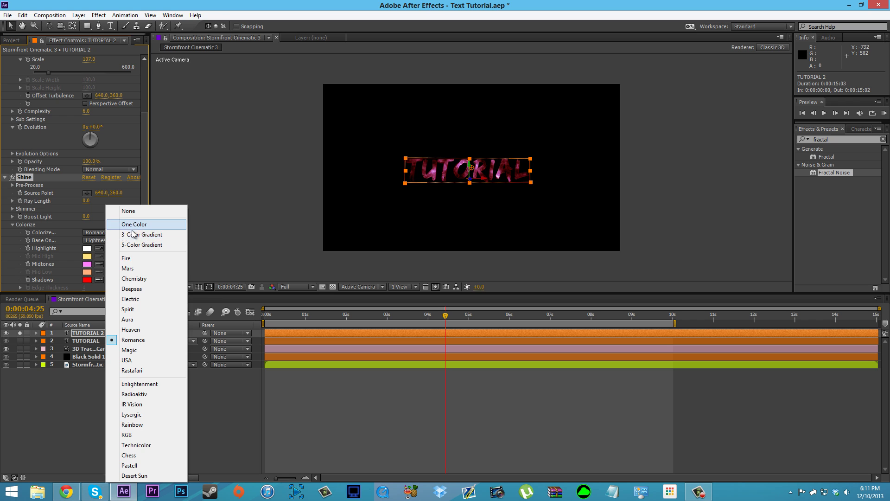
pyautogui.click(132, 234)
# - Set Midtones to deep pink FF0090, keep Shadows red, and unsolo layer 1
pyautogui.click(87, 264)
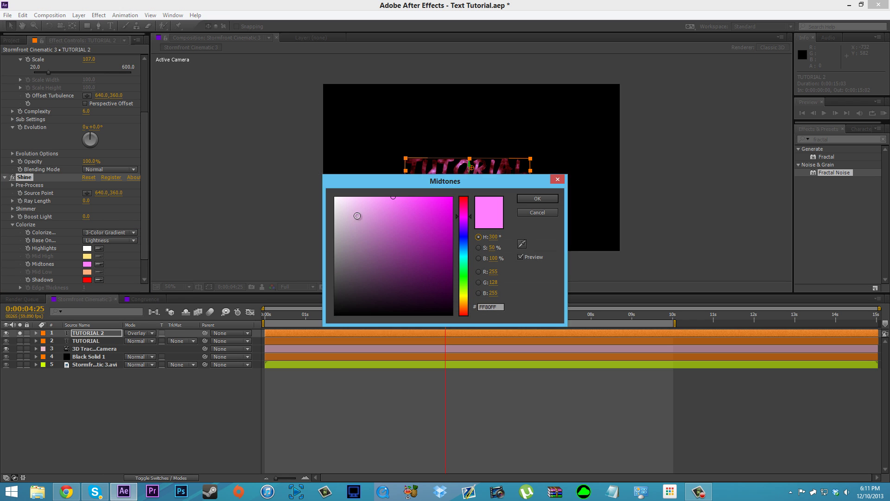
pyautogui.moveTo(465, 218); pyautogui.dragTo(465, 208)
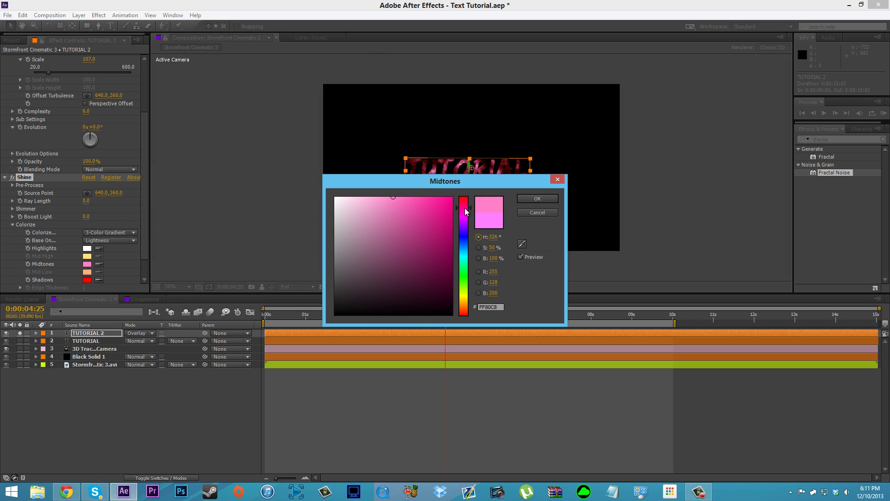
pyautogui.click(452, 197)
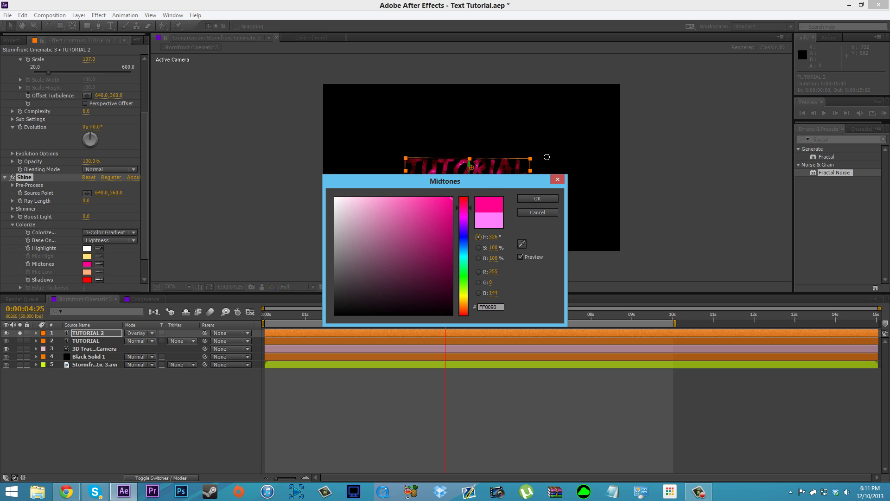
pyautogui.click(544, 196)
pyautogui.click(87, 279)
pyautogui.click(544, 197)
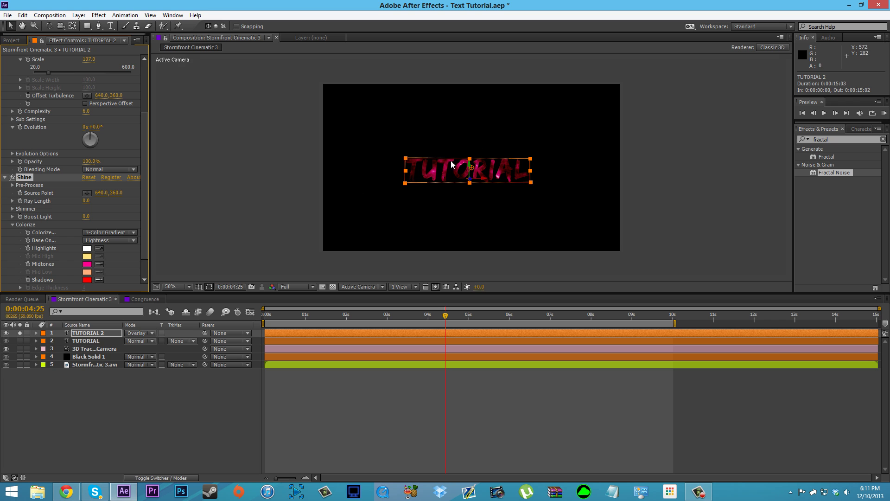
pyautogui.click(18, 331)
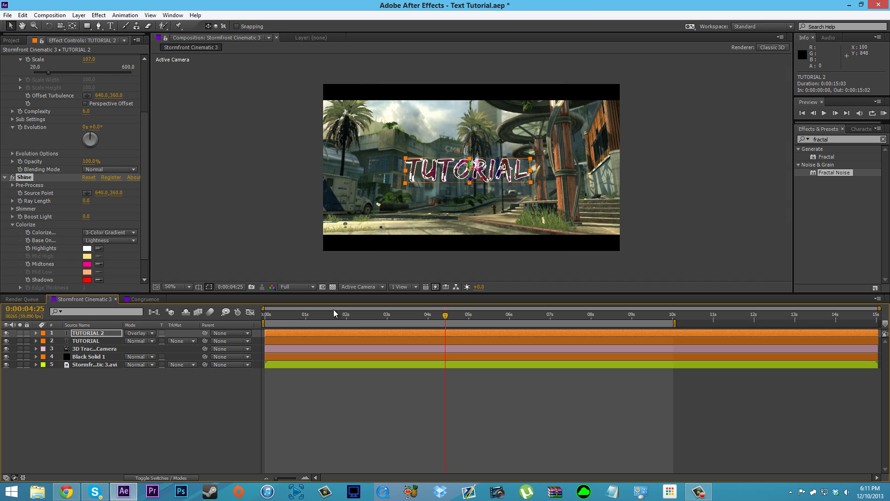
# - Zoom the viewer to 100% and move the time indicator to 0:00:06:45
pyautogui.press('/')
pyautogui.press(',')
pyautogui.press('.')
pyautogui.moveTo(450, 318); pyautogui.dragTo(542, 320)
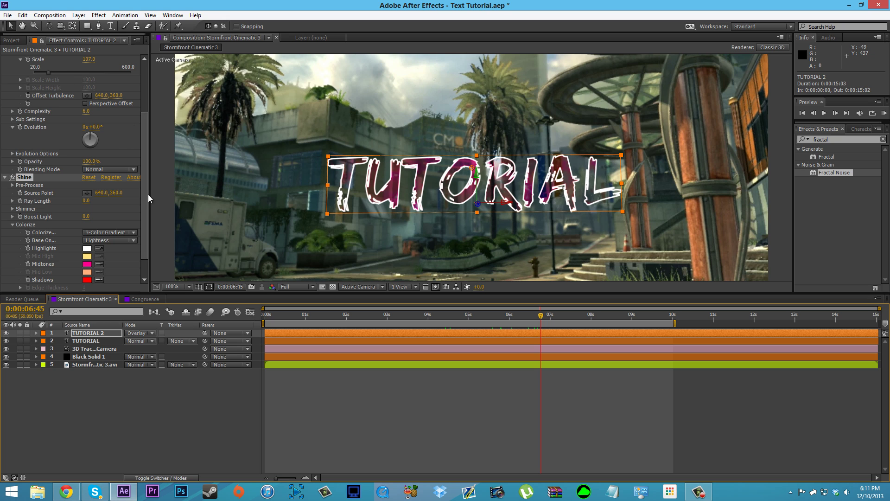
# - Set Fractal Noise Contrast to 269 and Brightness to 23, undoing the Scale change
pyautogui.moveTo(147, 175); pyautogui.dragTo(146, 95)
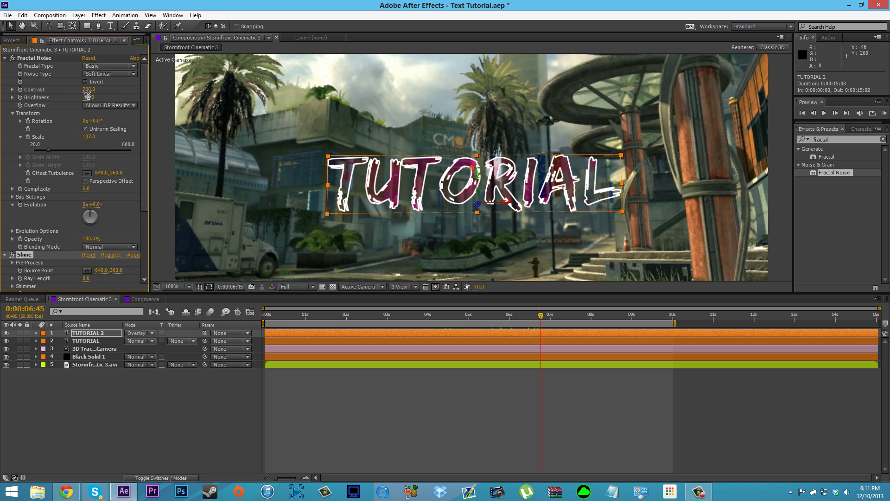
pyautogui.click(35, 58)
pyautogui.moveTo(70, 89); pyautogui.dragTo(161, 131)
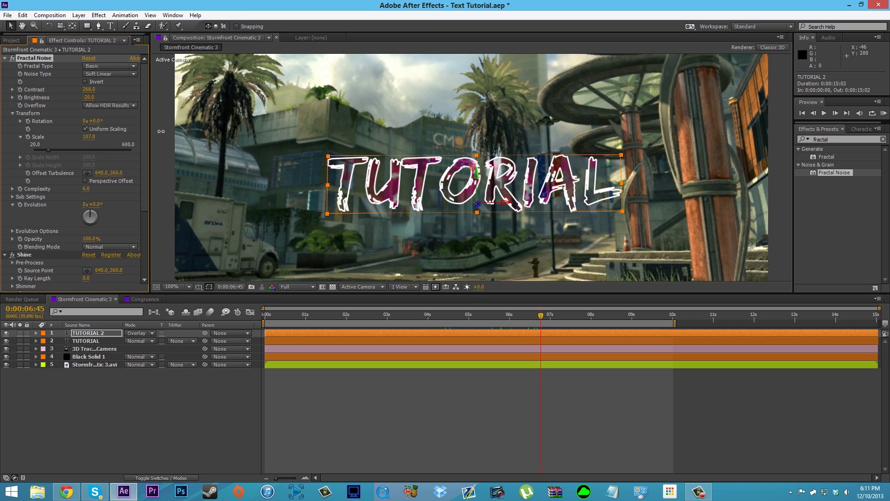
pyautogui.moveTo(88, 136); pyautogui.dragTo(95, 145)
pyautogui.hotkey('ctrl', 'z')
pyautogui.moveTo(88, 97); pyautogui.dragTo(90, 102)
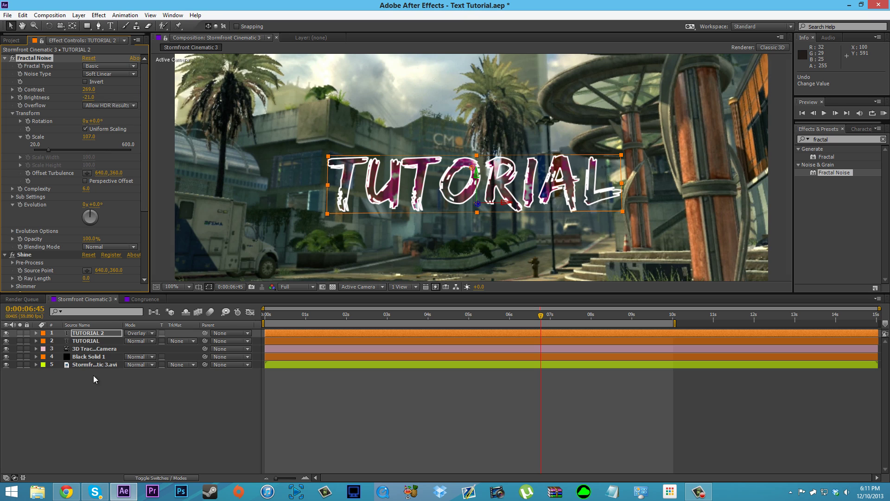
pyautogui.click(96, 334)
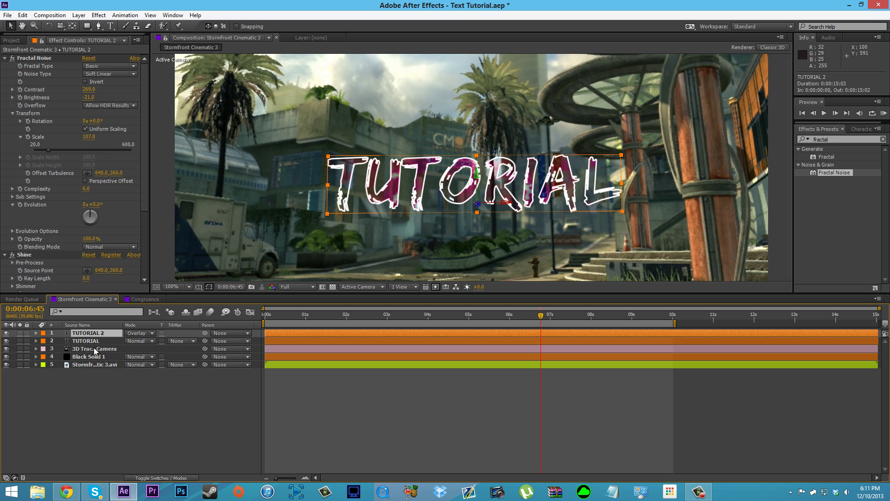
# - Duplicate TUTORIAL 2 as TUTORIAL 3 with red FF0000 midtones and magenta FF00C6 shadows
pyautogui.hotkey('ctrl', 'd')
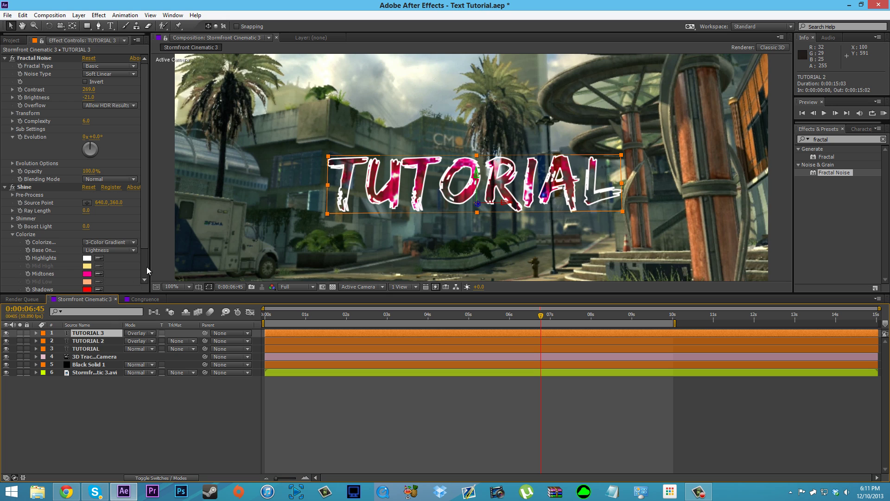
pyautogui.click(88, 274)
pyautogui.moveTo(468, 207); pyautogui.dragTo(469, 187)
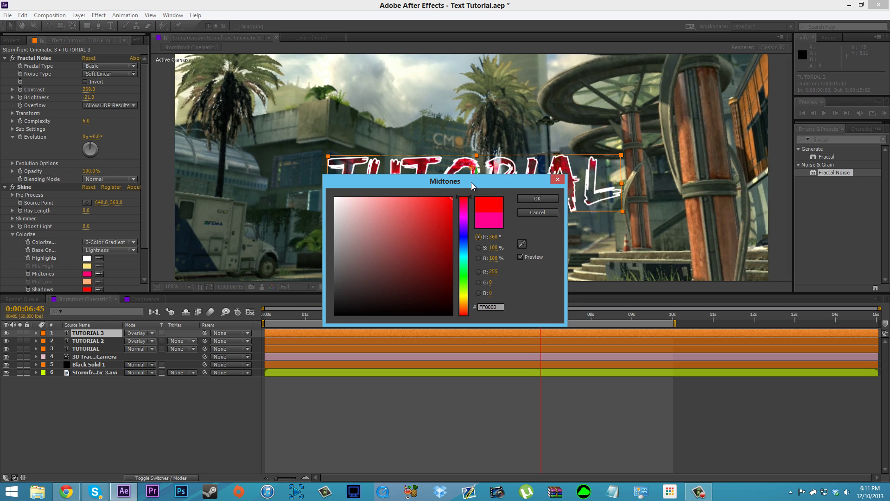
pyautogui.click(537, 199)
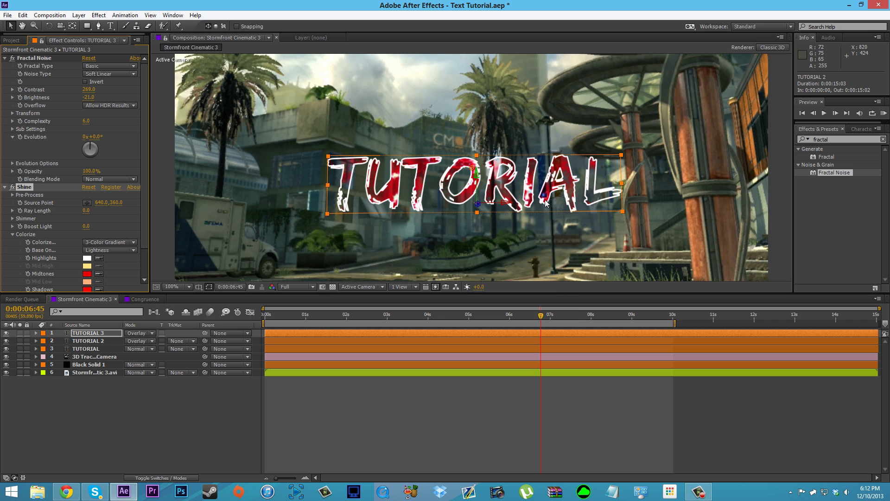
pyautogui.click(88, 289)
pyautogui.click(464, 212)
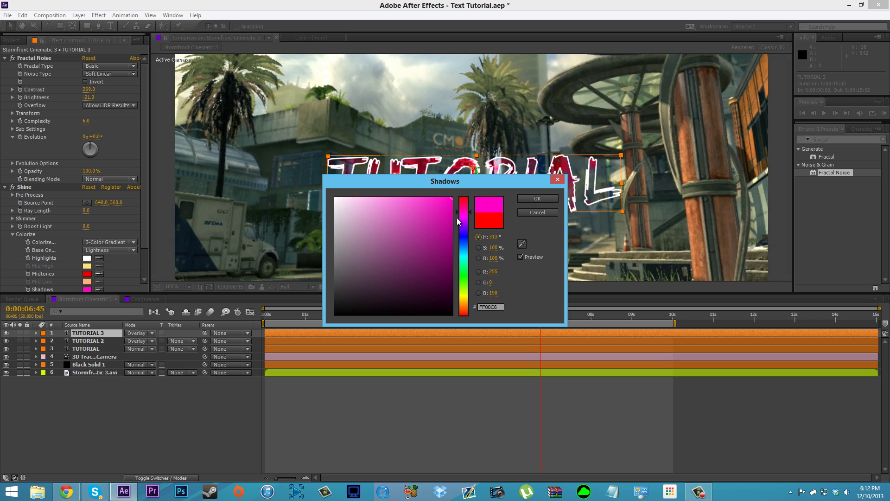
pyautogui.click(538, 199)
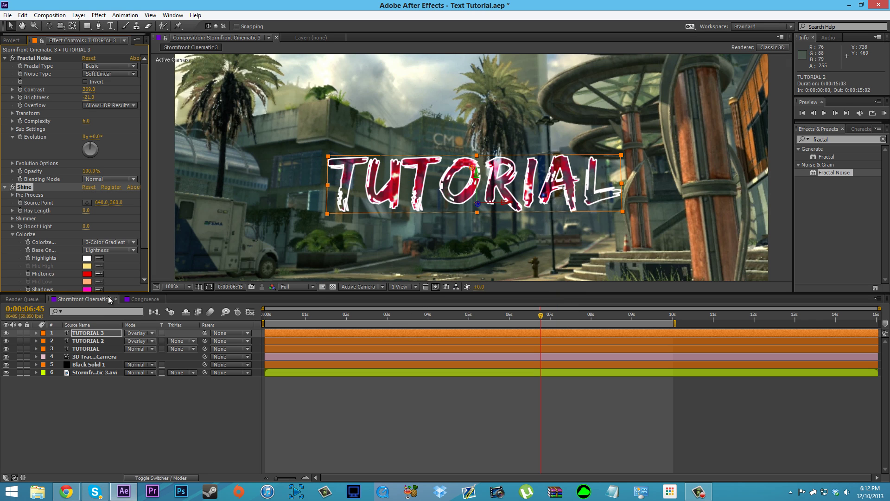
pyautogui.click(111, 332)
# - Set TUTORIAL 3's Opacity to 70%, then select the original TUTORIAL layer
pyautogui.press('t')
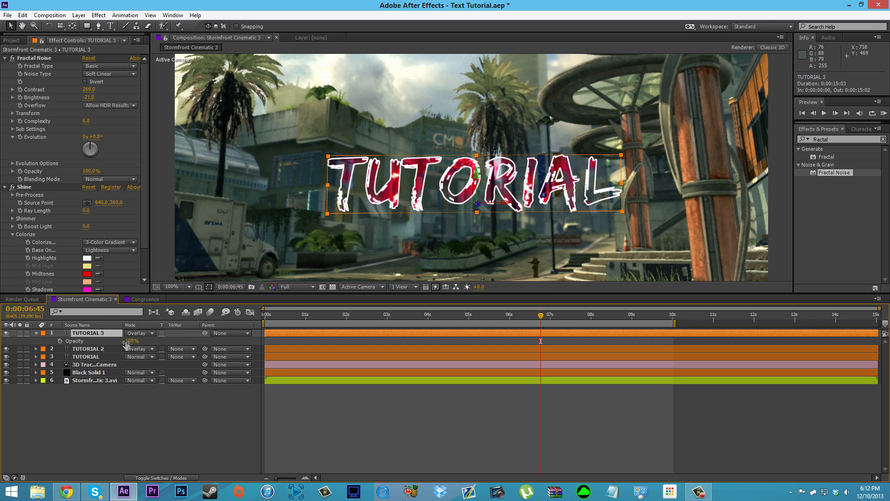
pyautogui.click(131, 341)
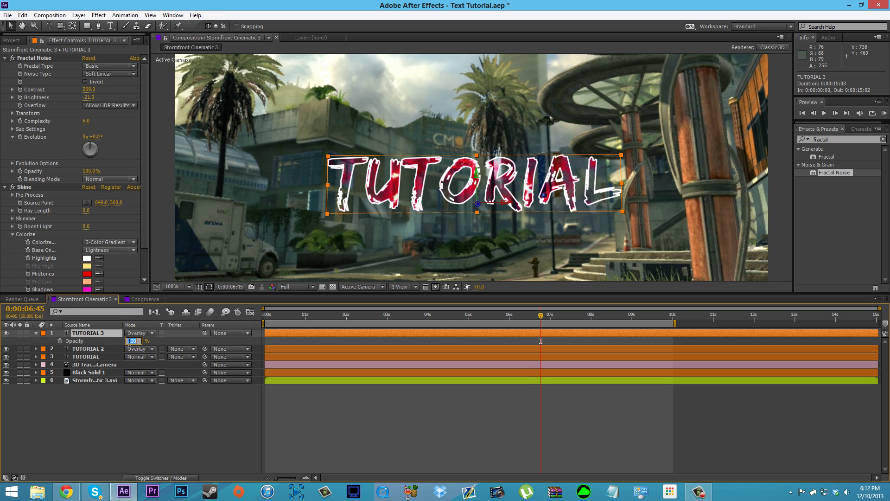
pyautogui.click(174, 425)
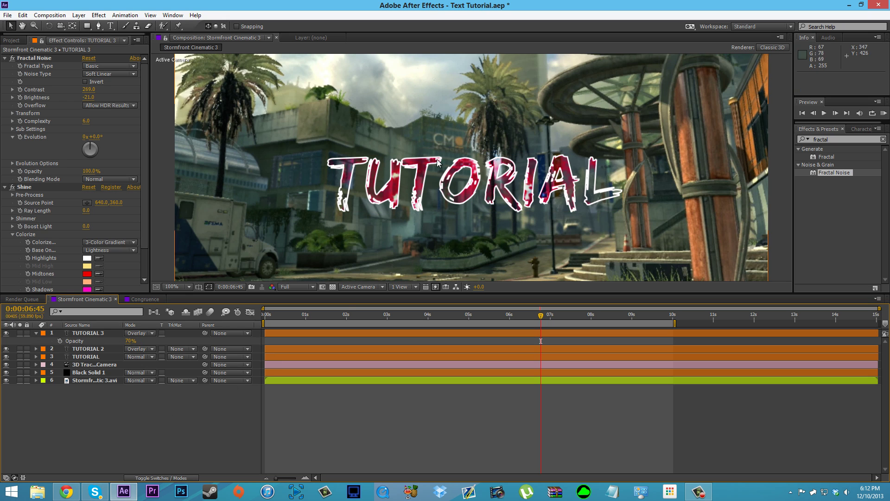
pyautogui.click(83, 333)
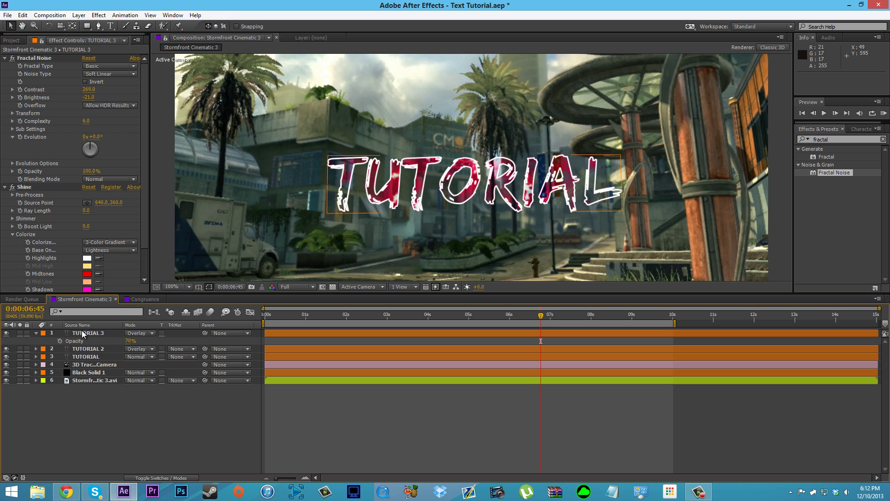
pyautogui.click(85, 348)
pyautogui.click(81, 332)
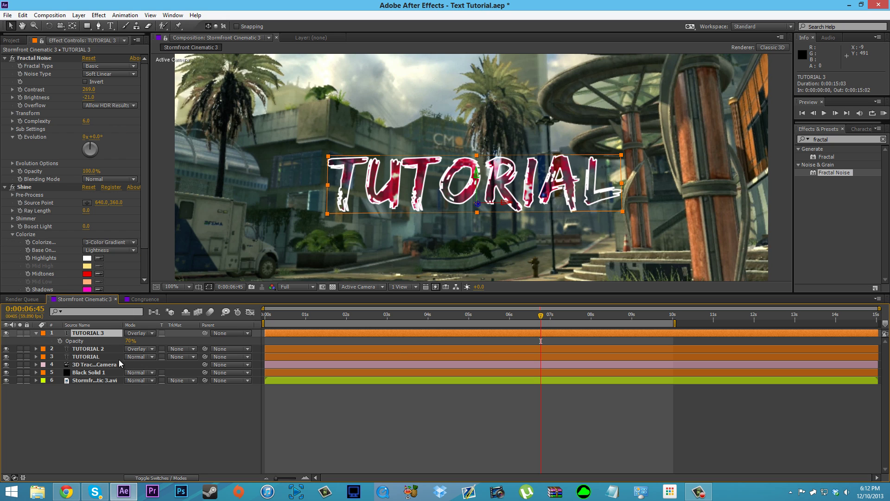
pyautogui.click(100, 356)
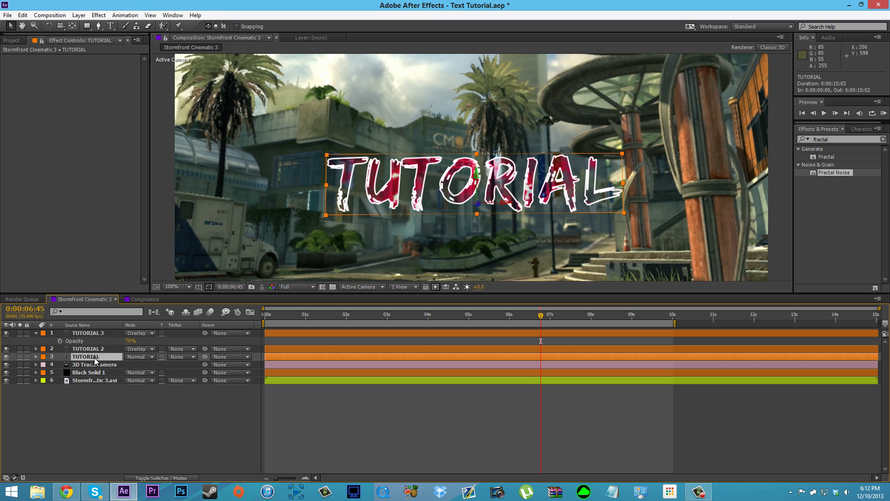
# - Apply Shine to TUTORIAL with Ray Length 4.0 and reposition its Source Point
pyautogui.click(99, 15)
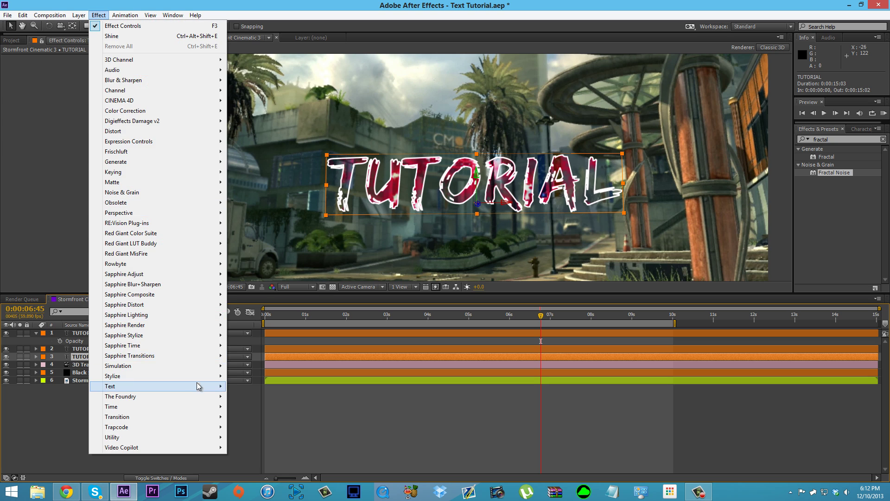
pyautogui.click(143, 35)
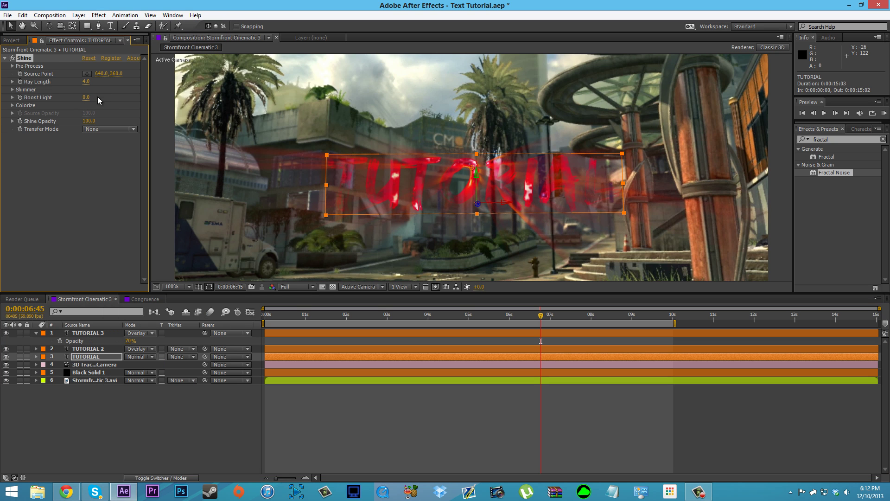
pyautogui.moveTo(65, 81); pyautogui.dragTo(69, 86)
pyautogui.click(86, 82)
pyautogui.press('Return')
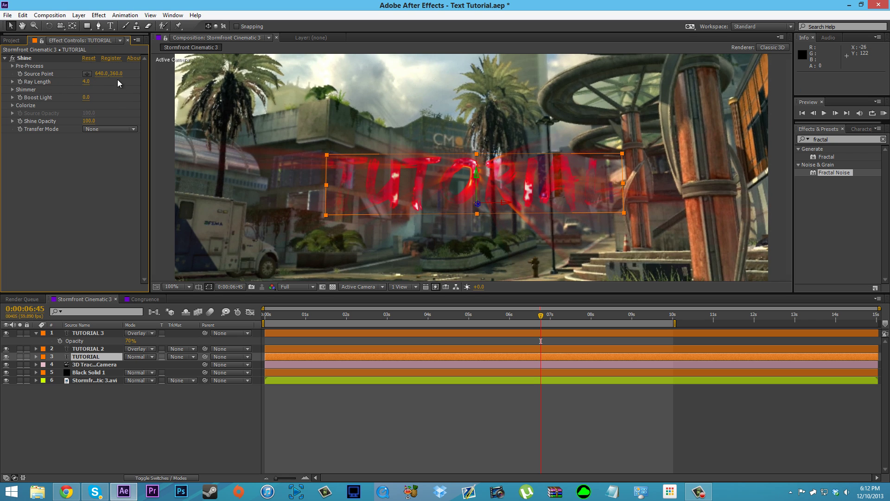
pyautogui.moveTo(119, 72); pyautogui.dragTo(101, 73)
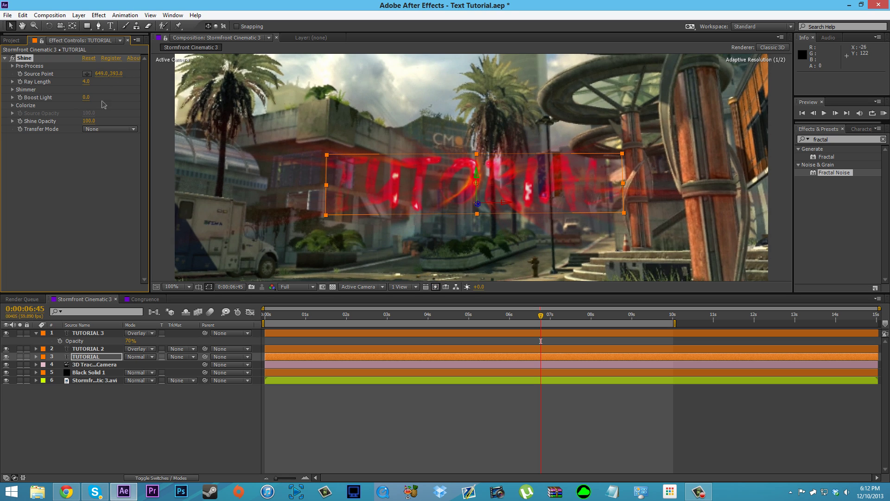
# - Set the Shine Colorize Midtones to red and Shadows to pink FF0090
pyautogui.click(12, 105)
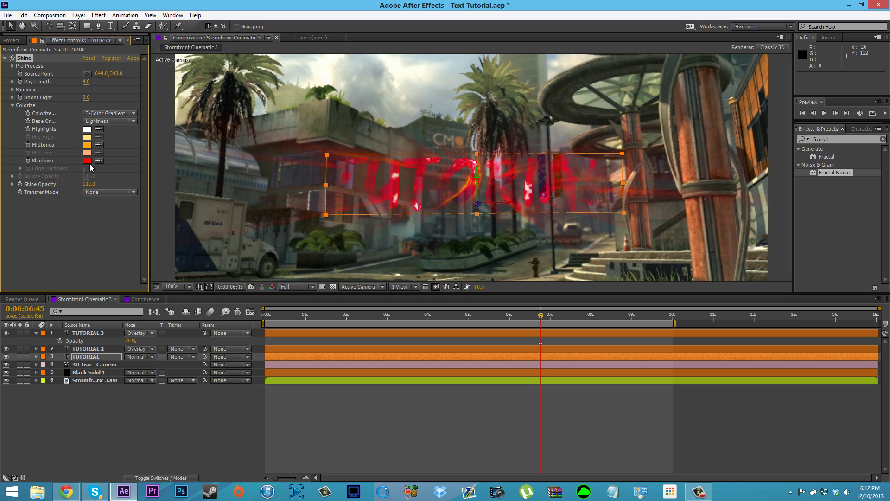
pyautogui.click(89, 145)
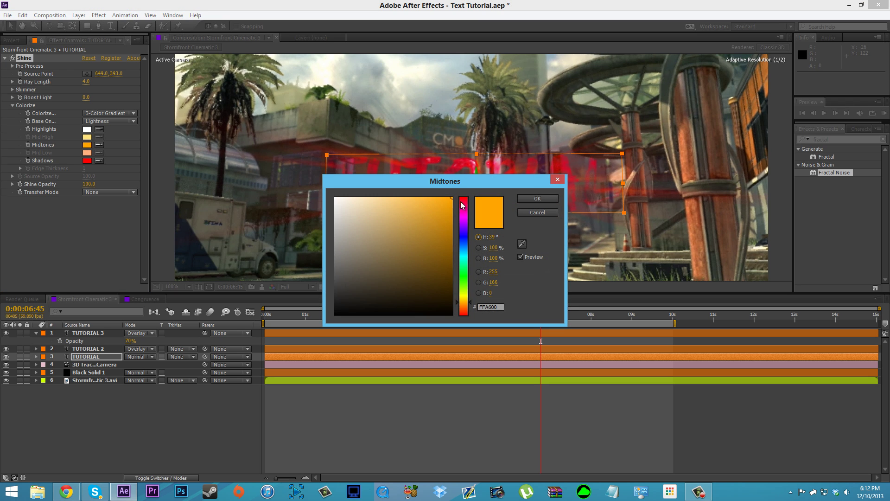
pyautogui.moveTo(463, 207); pyautogui.dragTo(462, 197)
pyautogui.click(548, 198)
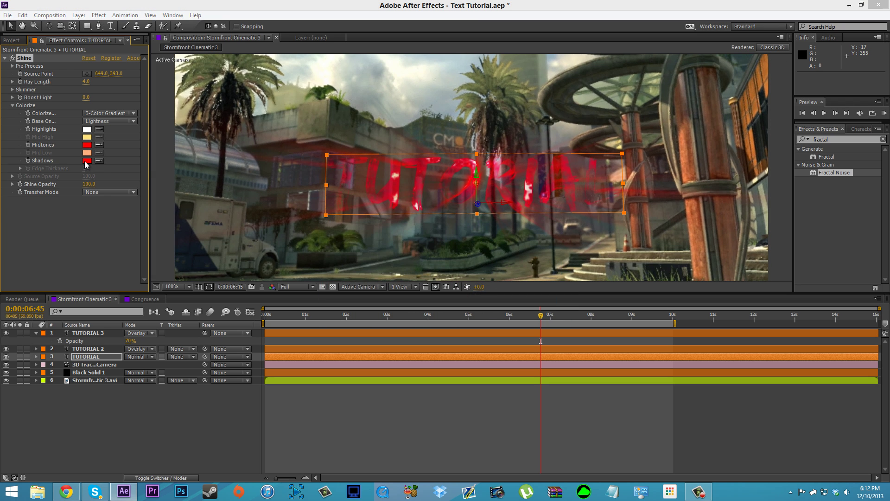
pyautogui.click(86, 161)
pyautogui.click(464, 209)
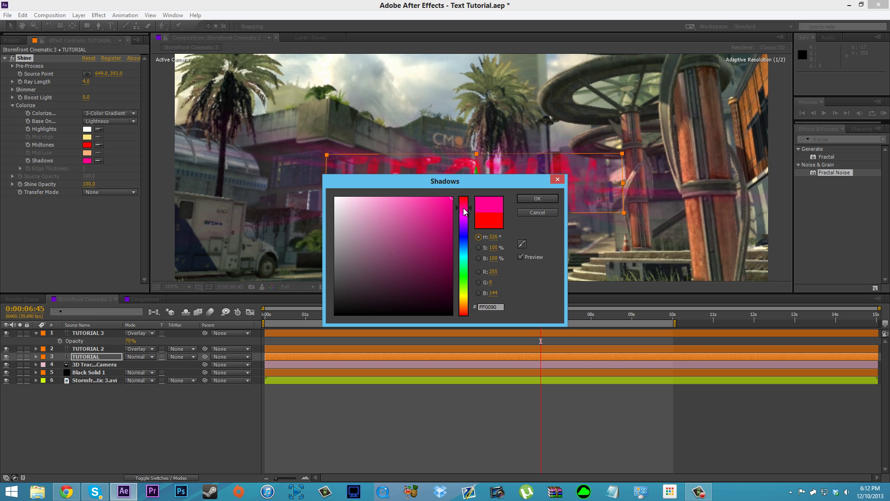
pyautogui.click(538, 198)
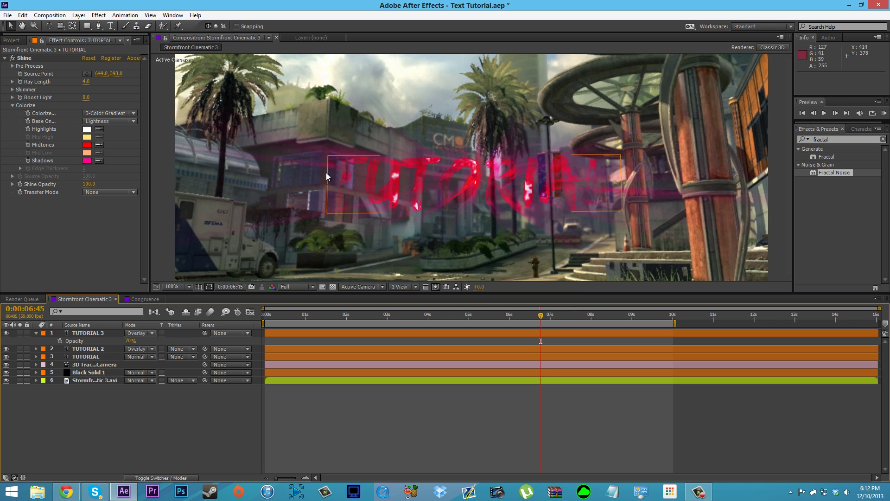
pyautogui.scroll(-1, 560, 219)
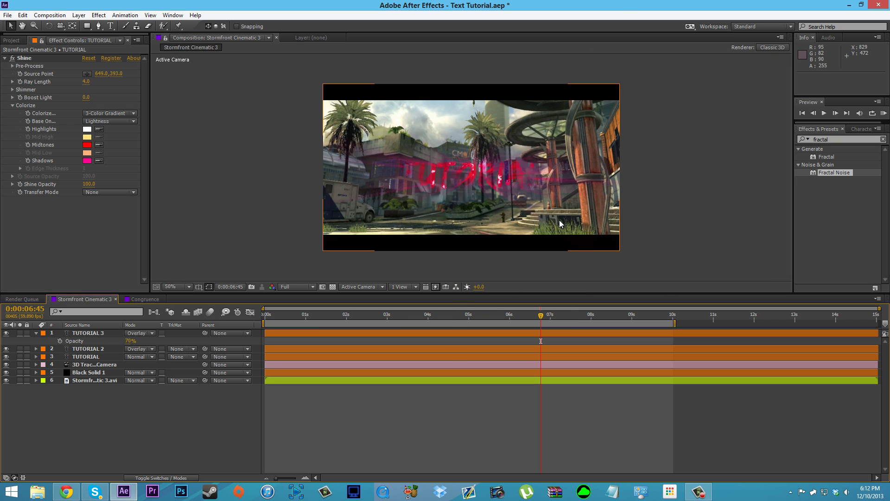
pyautogui.scroll(1, 560, 219)
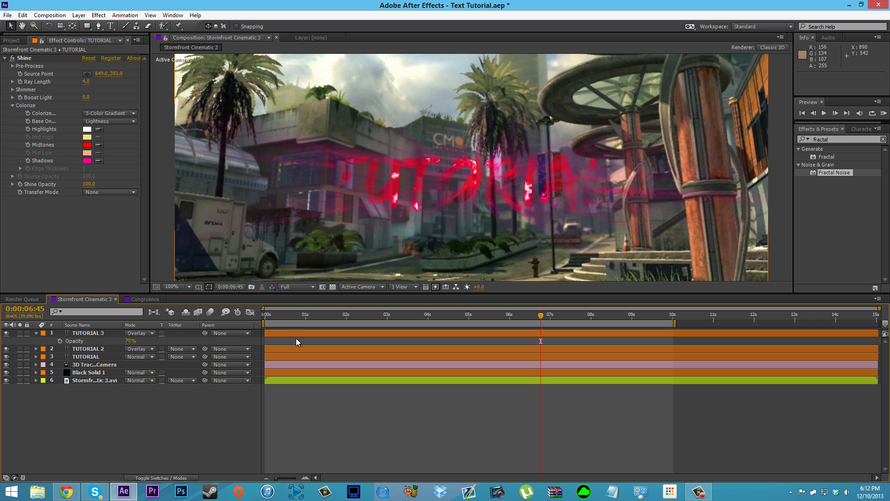
# - Duplicate TUTORIAL 3 as TUTORIAL 4 and delete its Fractal Noise and Shine effects
pyautogui.click(36, 333)
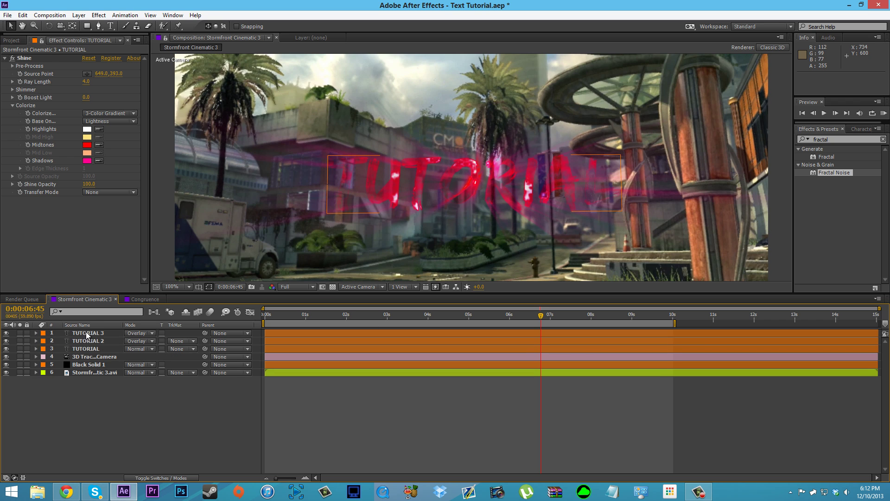
pyautogui.click(85, 333)
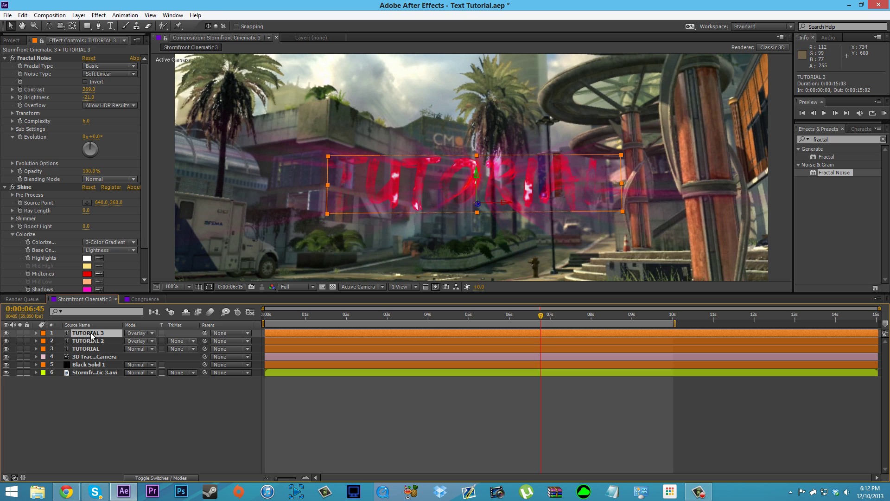
pyautogui.hotkey('ctrl', 'd')
pyautogui.click(24, 58)
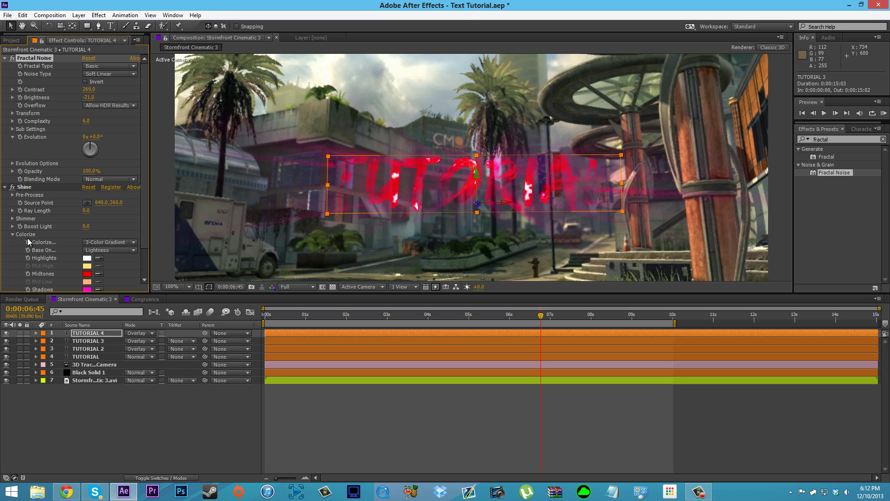
pyautogui.click(30, 190)
pyautogui.press('Delete')
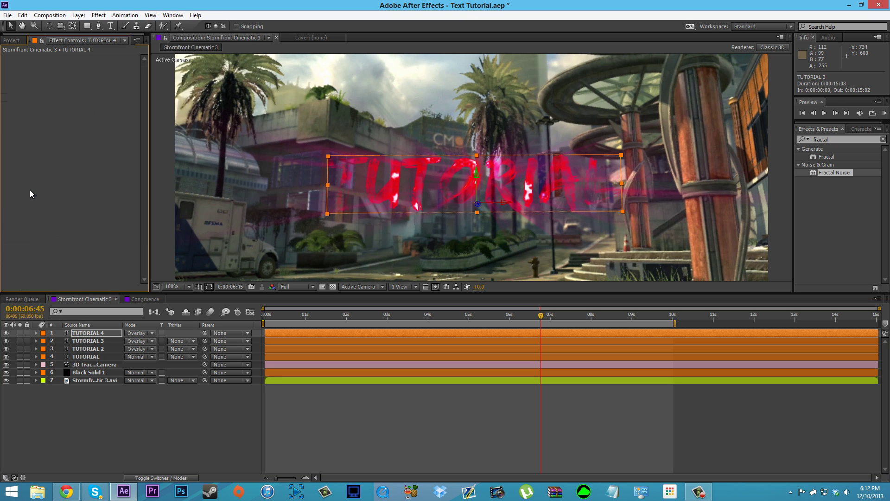
# - Check TUTORIAL 4 soloed, then duplicate it twice into TUTORIAL 5 and TUTORIAL 6
pyautogui.click(20, 333)
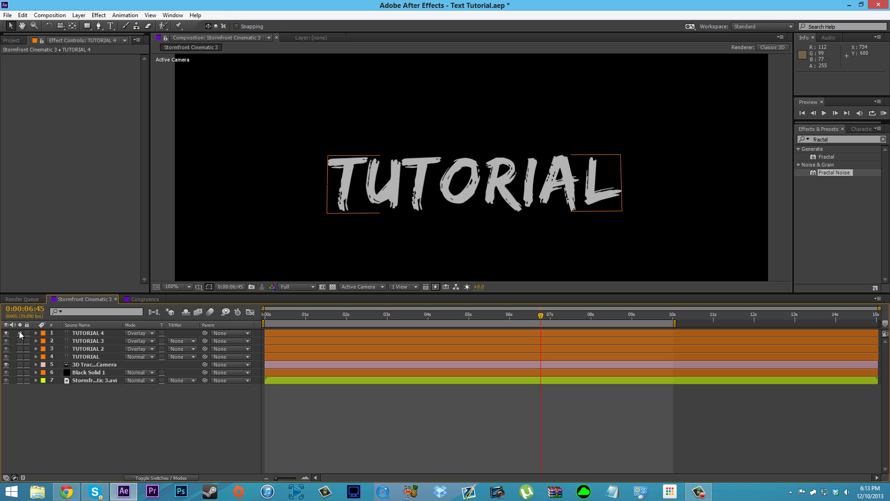
pyautogui.click(19, 333)
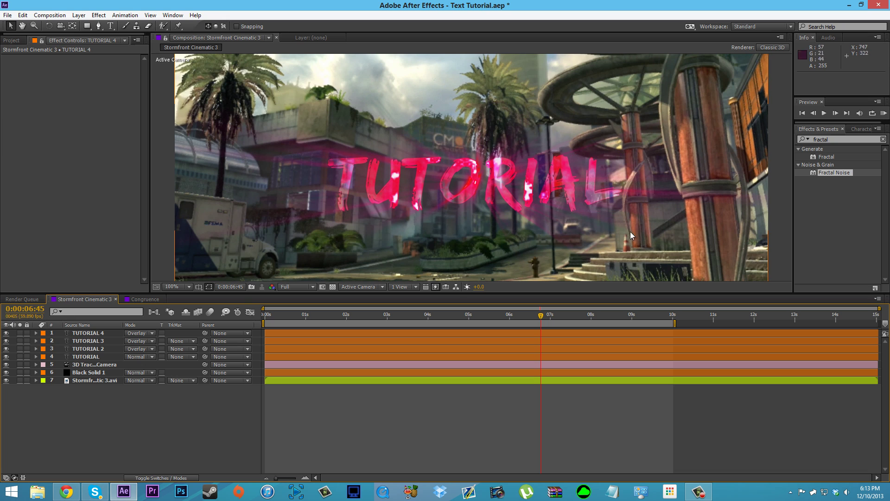
pyautogui.click(88, 333)
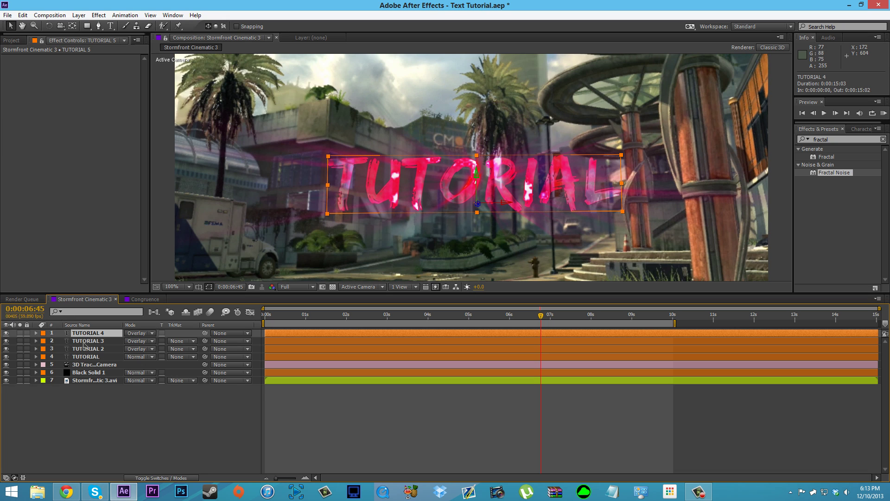
pyautogui.hotkey('ctrl', 'd')
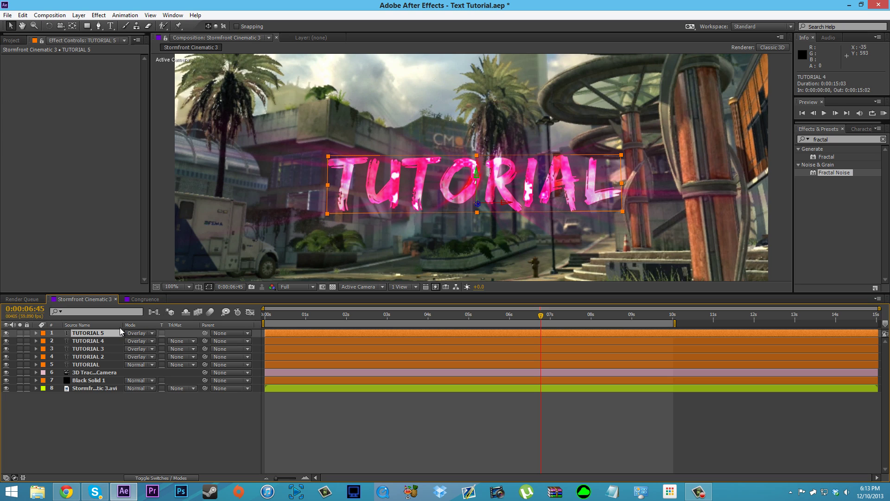
pyautogui.hotkey('ctrl', 'd')
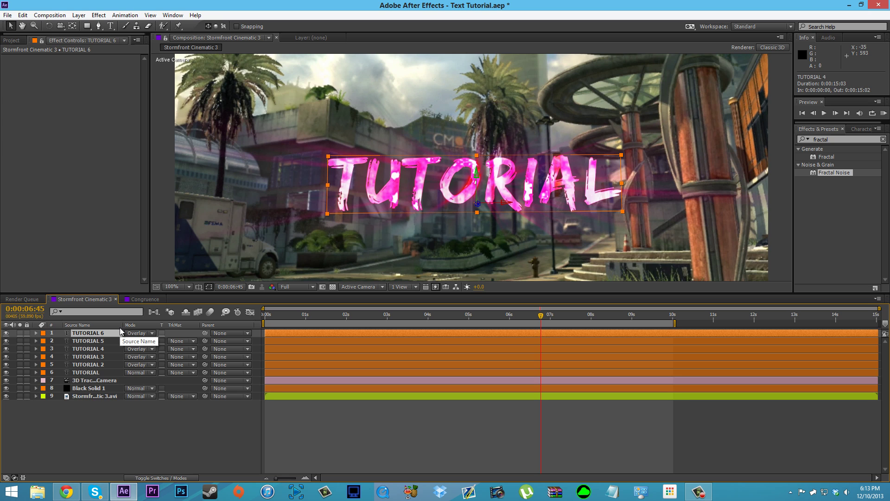
# - Set TUTORIAL 6 to Normal mode and give its text a pink FF0048 fill with 1 px stroke
pyautogui.click(133, 333)
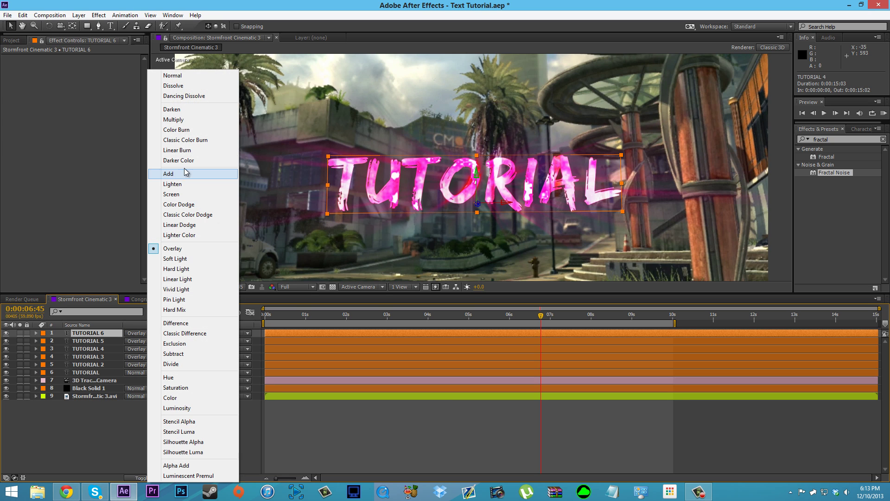
pyautogui.click(186, 76)
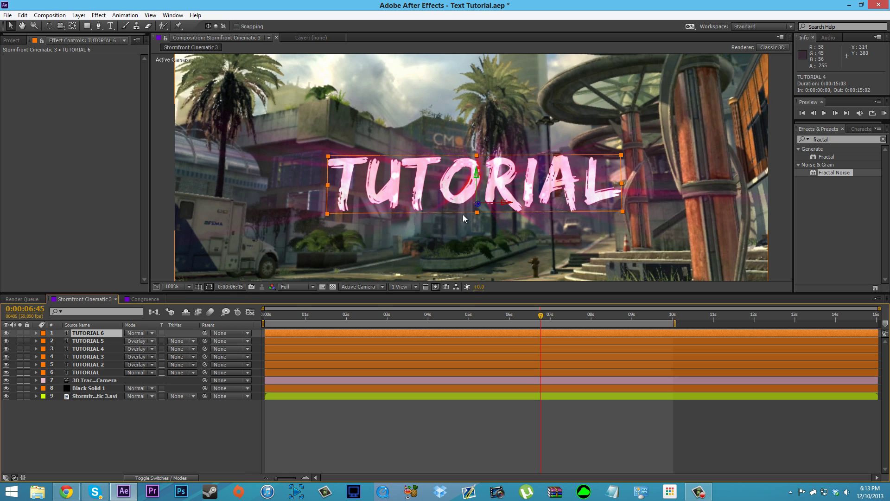
pyautogui.doubleClick(376, 194)
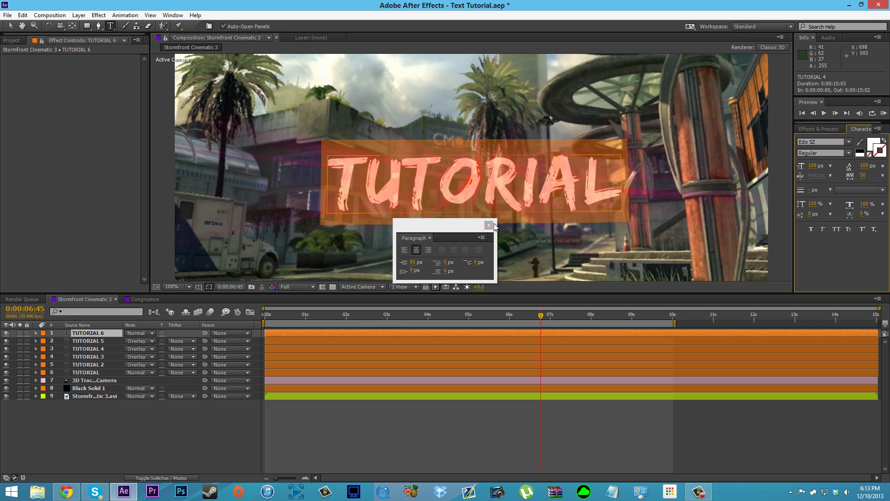
pyautogui.click(489, 225)
pyautogui.click(871, 175)
pyautogui.click(870, 155)
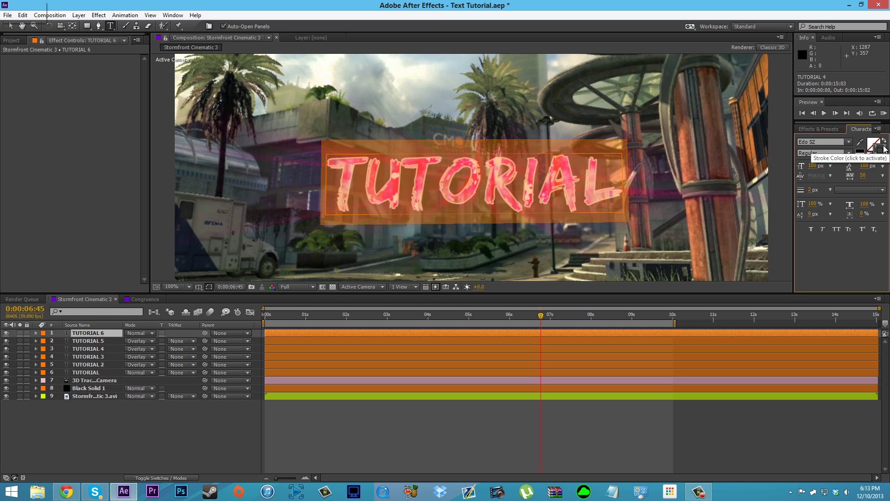
pyautogui.click(875, 143)
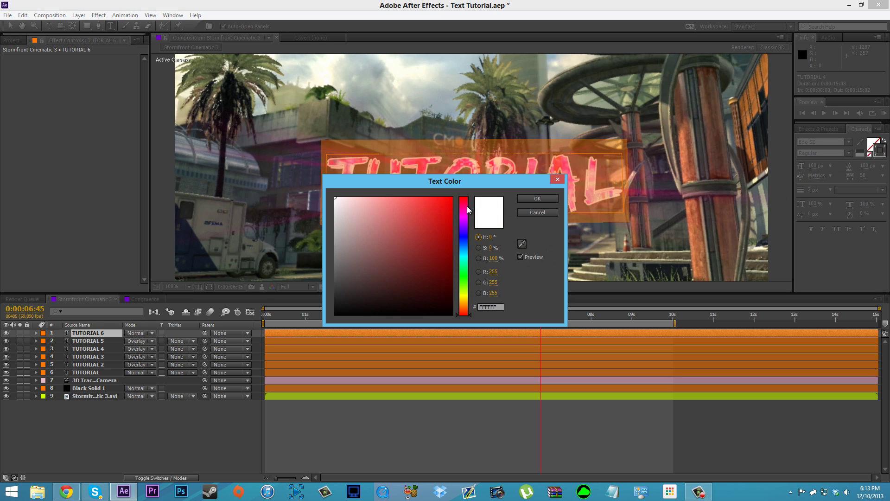
pyautogui.moveTo(451, 198); pyautogui.dragTo(469, 185)
pyautogui.click(537, 199)
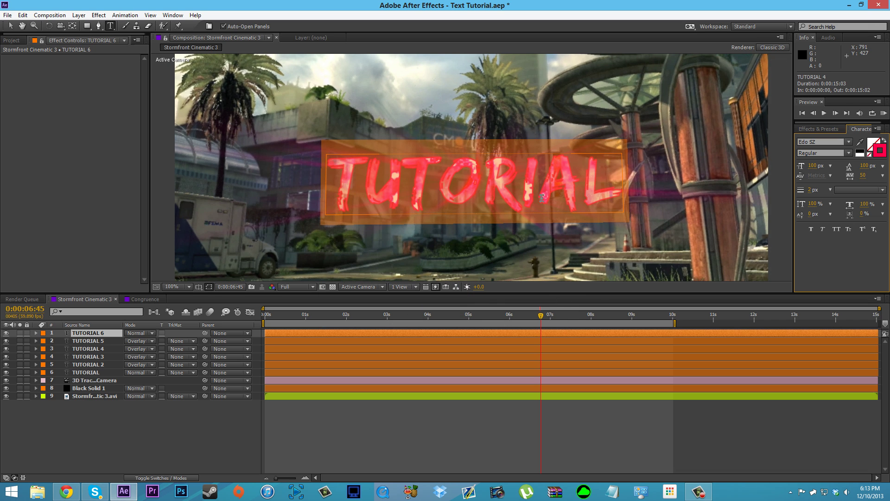
pyautogui.moveTo(809, 191); pyautogui.dragTo(814, 191)
pyautogui.click(728, 425)
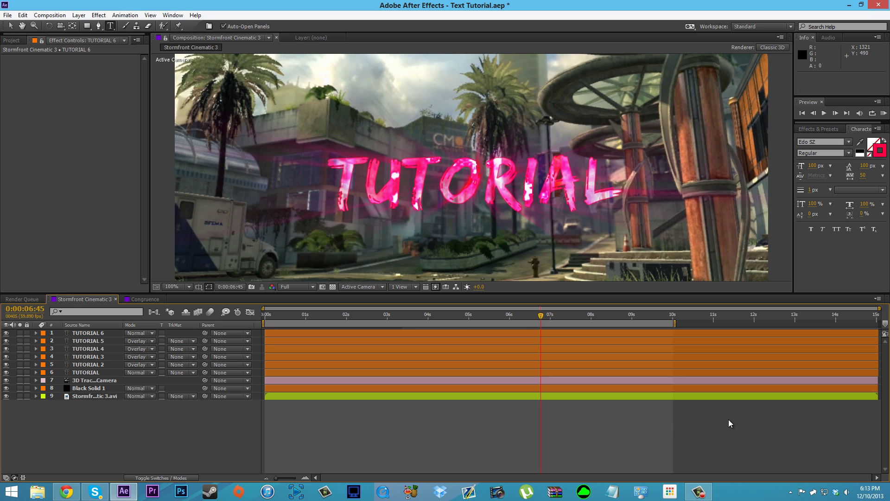
# - Re-pick the TUTORIAL 6 fill as pink FF9CB8 and scrub back to preview earlier frames
pyautogui.click(557, 186)
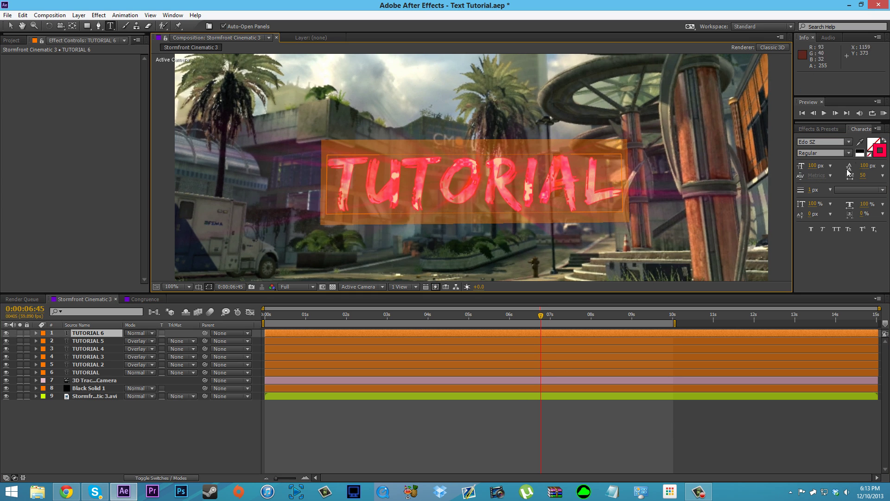
pyautogui.click(880, 150)
pyautogui.moveTo(417, 204)
pyautogui.mouseDown()
pyautogui.moveTo(386, 179)
pyautogui.moveTo(417, 199)
pyautogui.mouseUp()
pyautogui.click(538, 199)
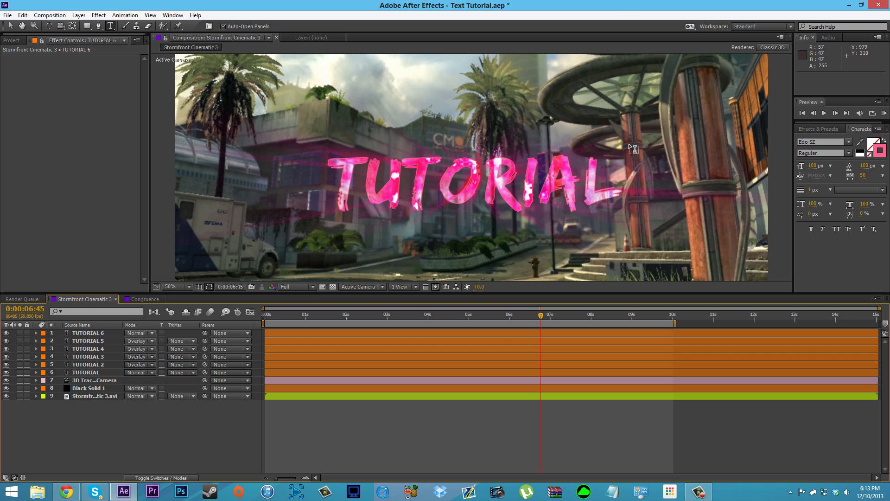
pyautogui.scroll(-2, 634, 149)
pyautogui.press('.')
pyautogui.moveTo(450, 316); pyautogui.dragTo(524, 343)
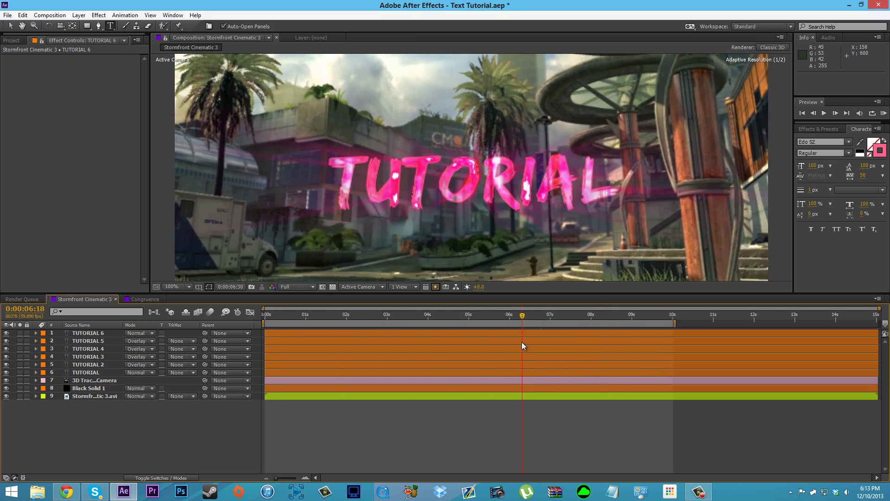
# - Select TUTORIAL 3 and raise its Fractal Noise Contrast to 828
pyautogui.click(85, 341)
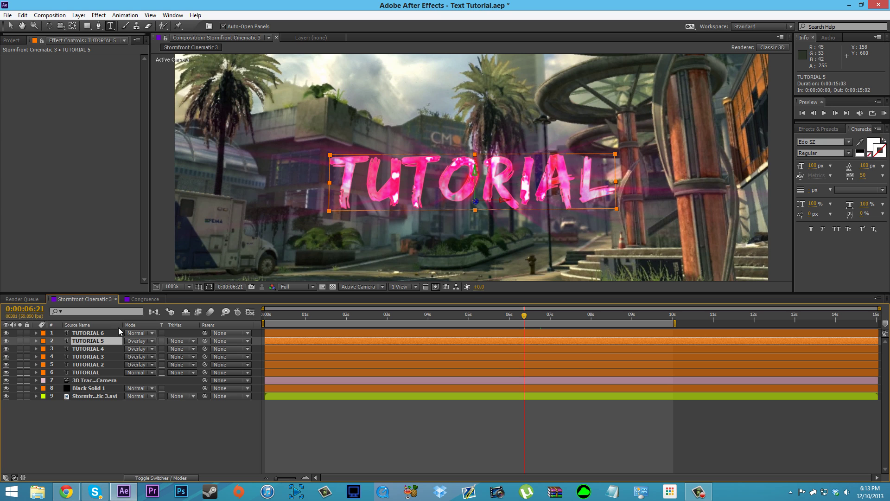
pyautogui.click(19, 40)
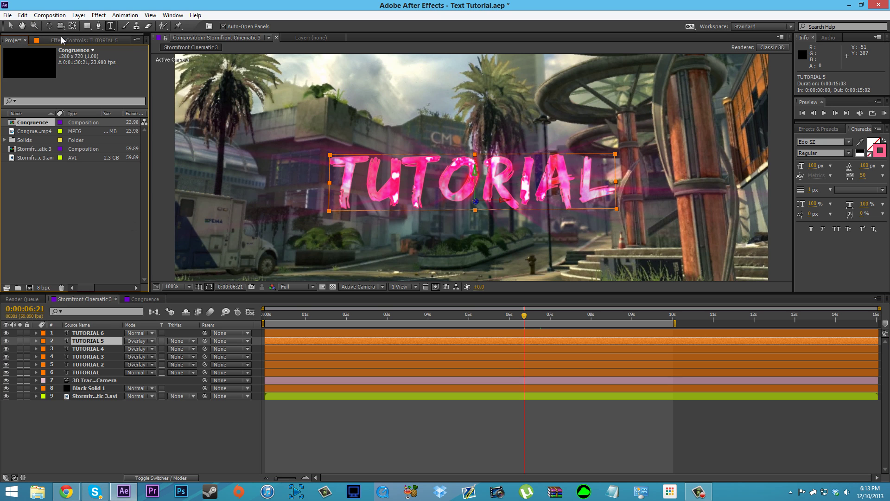
pyautogui.click(84, 40)
pyautogui.click(104, 357)
pyautogui.moveTo(85, 89); pyautogui.dragTo(310, 174)
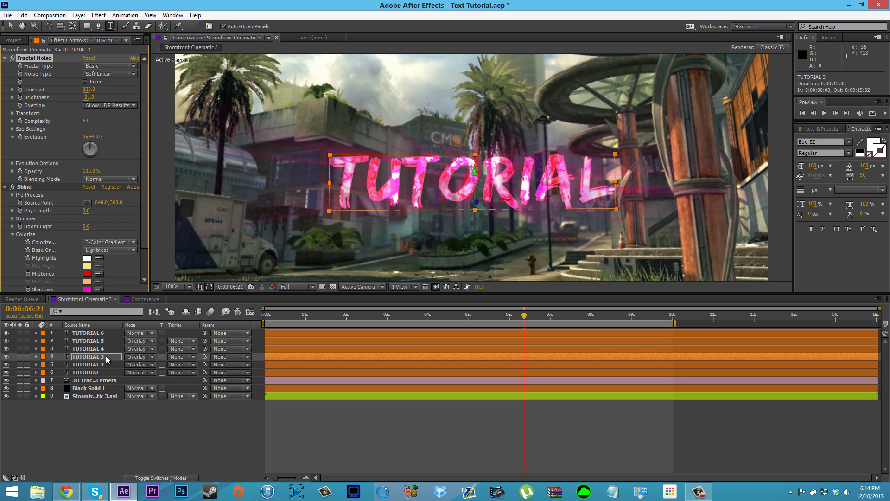
# - Recolour TUTORIAL 3's Shine midtones to green 00E931 and shadows to cyan-green 00FFB4
pyautogui.scroll(-3, 104, 224)
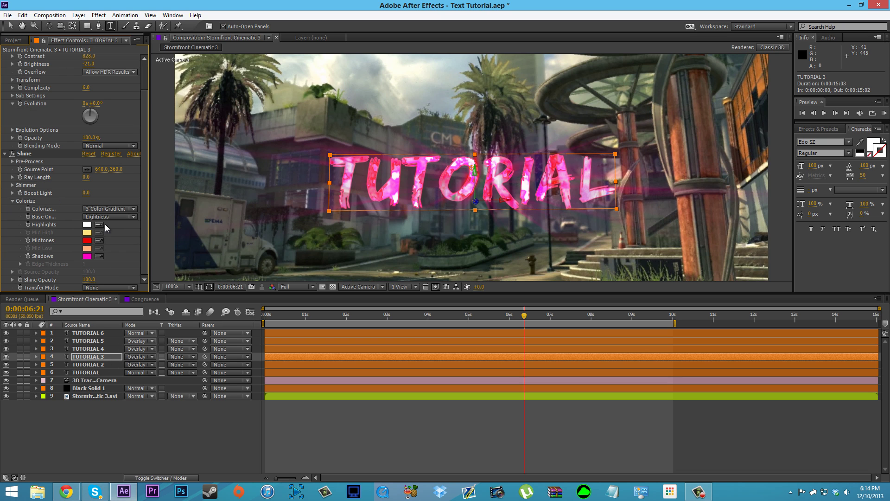
pyautogui.click(87, 241)
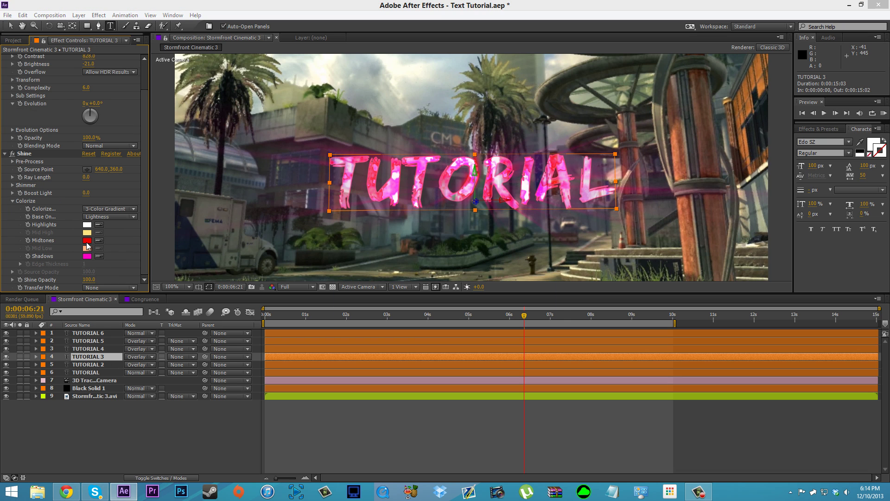
pyautogui.moveTo(464, 230); pyautogui.dragTo(467, 265)
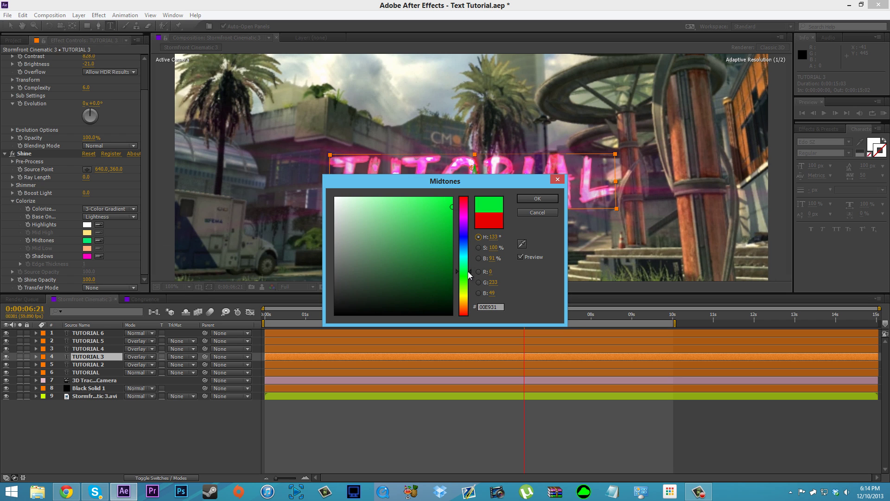
pyautogui.click(541, 200)
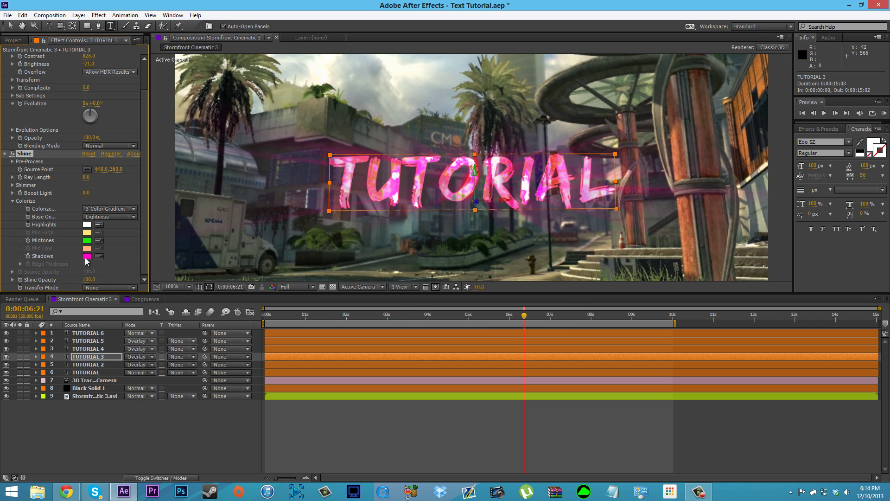
pyautogui.click(87, 256)
pyautogui.click(466, 262)
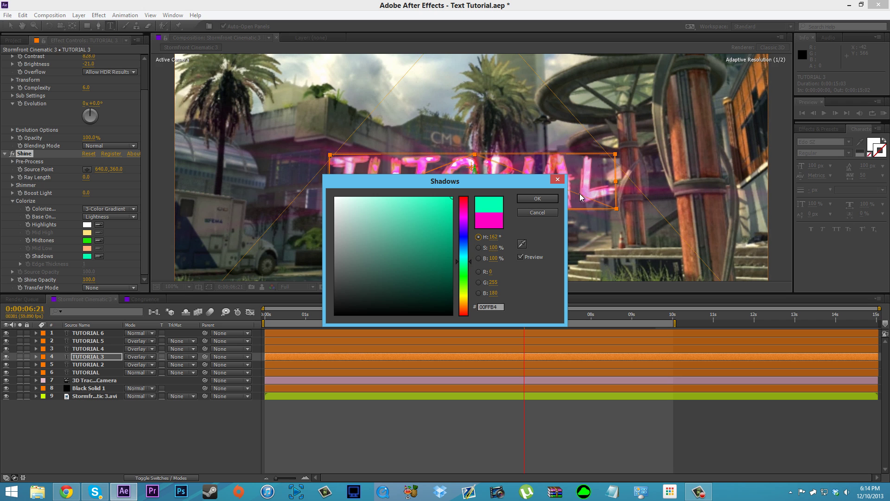
pyautogui.click(538, 199)
# - Give TUTORIAL 2's Shine cyan 00D8FF midtones and green 00FF54 shadows
pyautogui.click(95, 364)
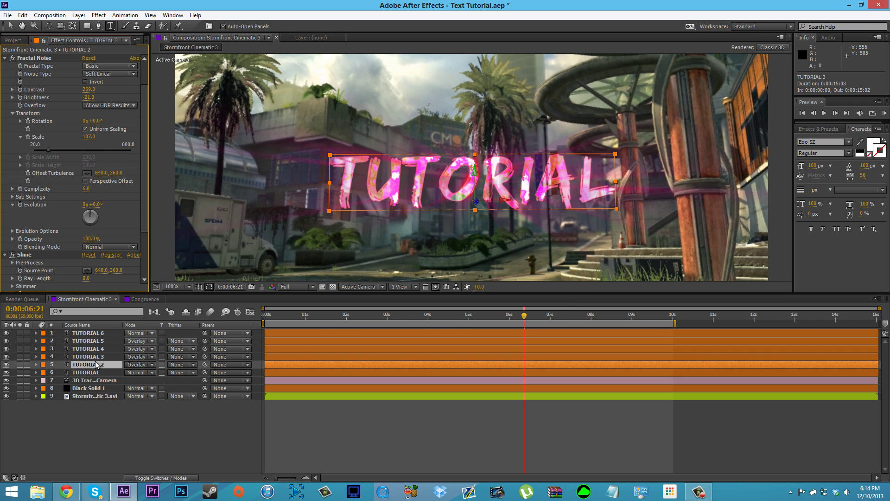
pyautogui.click(144, 227)
pyautogui.click(86, 241)
pyautogui.click(464, 253)
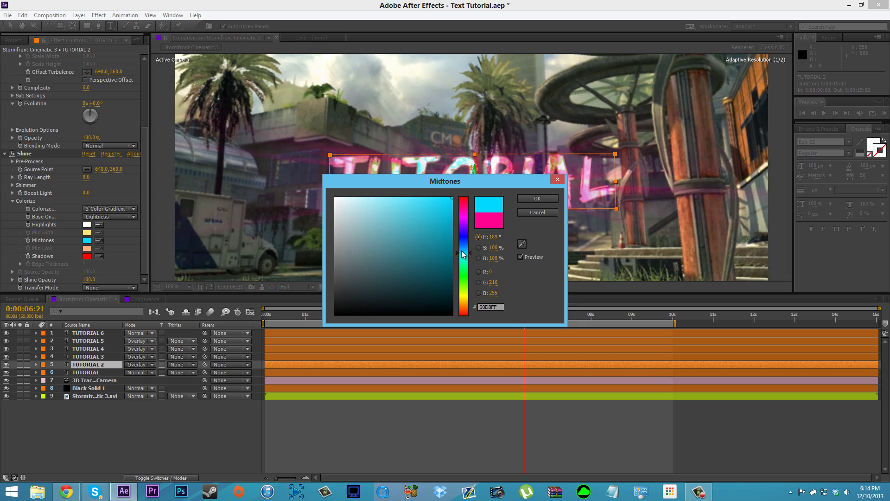
pyautogui.click(537, 198)
pyautogui.click(86, 256)
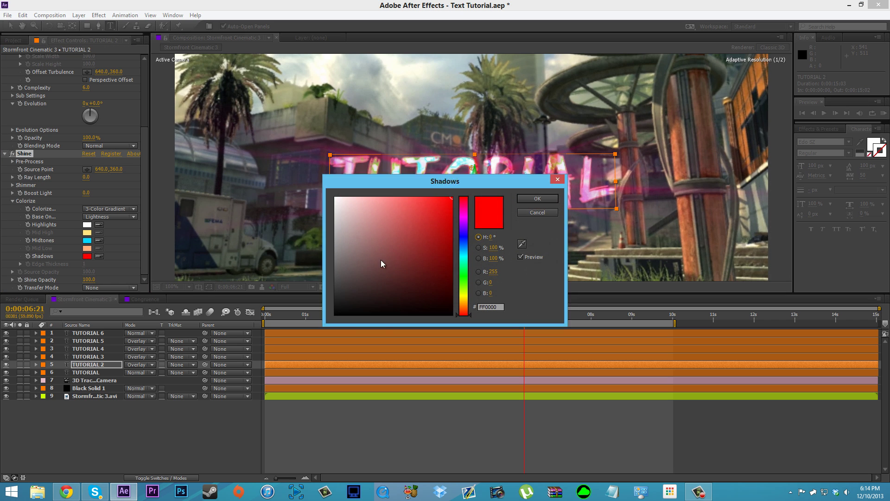
pyautogui.click(463, 269)
pyautogui.click(538, 199)
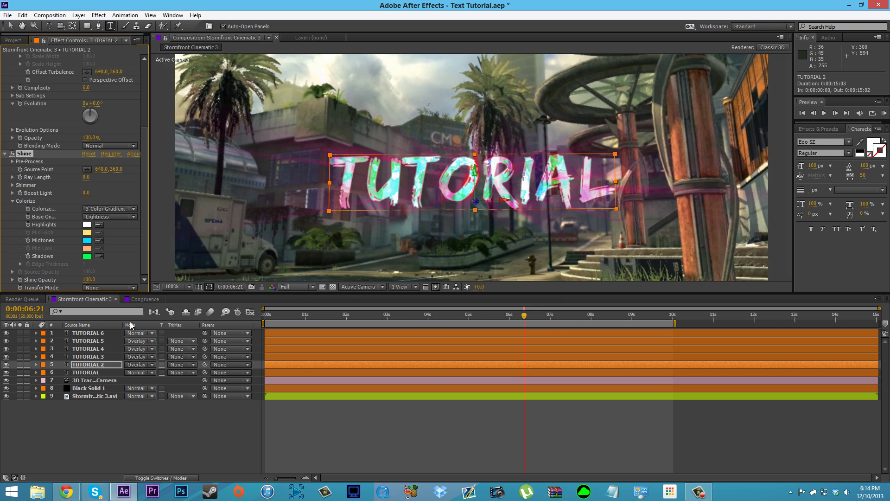
# - Give TUTORIAL's Shine green 00FF60 midtones and green 00FF54 shadows
pyautogui.click(95, 372)
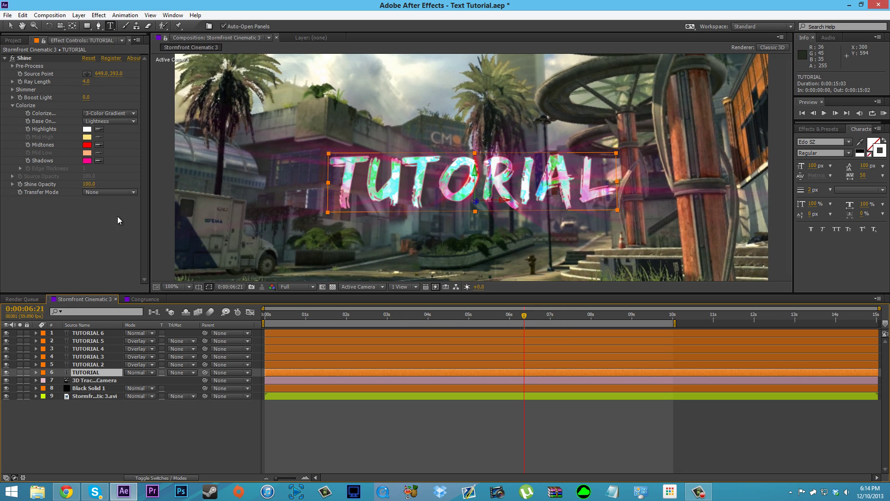
pyautogui.click(87, 145)
pyautogui.click(464, 268)
pyautogui.click(518, 198)
pyautogui.click(86, 161)
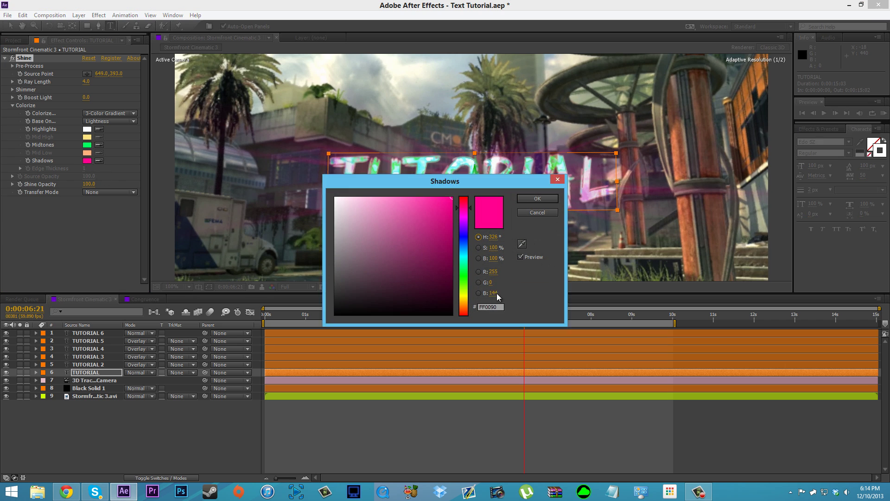
pyautogui.click(463, 267)
pyautogui.click(525, 199)
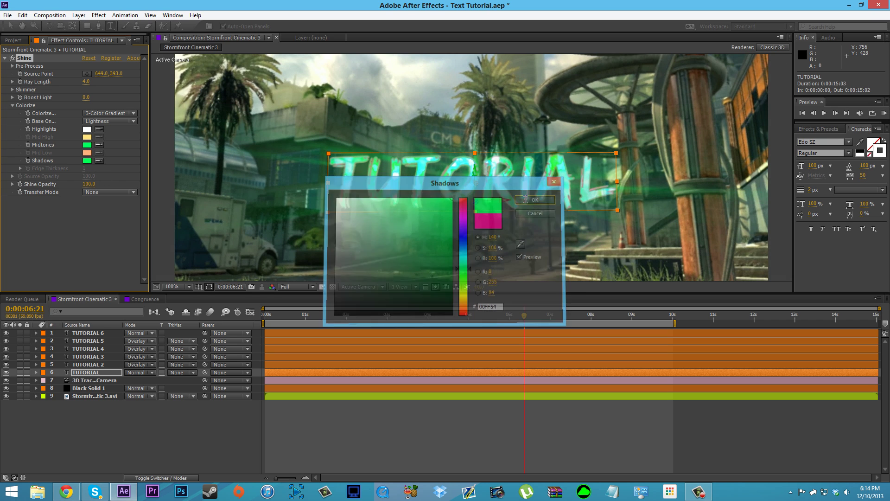
pyautogui.click(100, 333)
# - Change the TUTORIAL 6 text fill colour to green 63FFBF
pyautogui.click(86, 341)
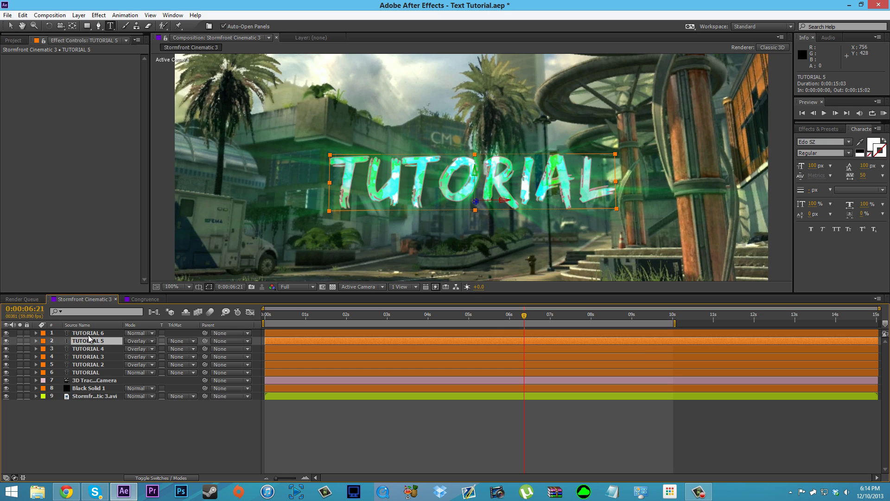
pyautogui.click(88, 333)
pyautogui.doubleClick(469, 181)
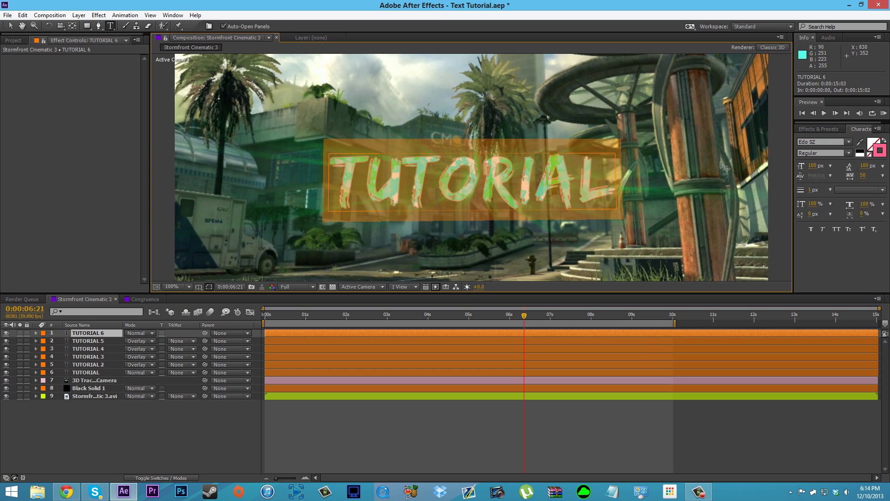
pyautogui.click(879, 152)
pyautogui.moveTo(464, 213); pyautogui.dragTo(463, 264)
pyautogui.click(526, 198)
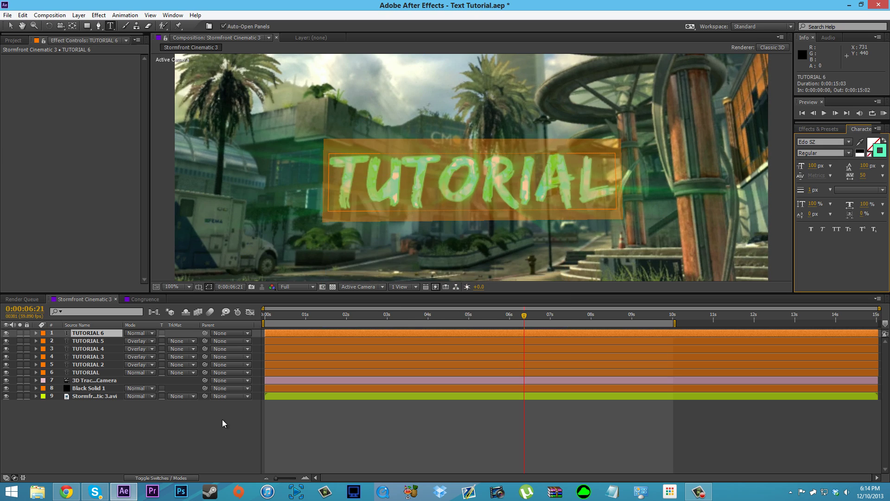
pyautogui.click(219, 416)
# - Solo TUTORIAL 3 and move the time indicator back to the start
pyautogui.moveTo(524, 315); pyautogui.dragTo(469, 330)
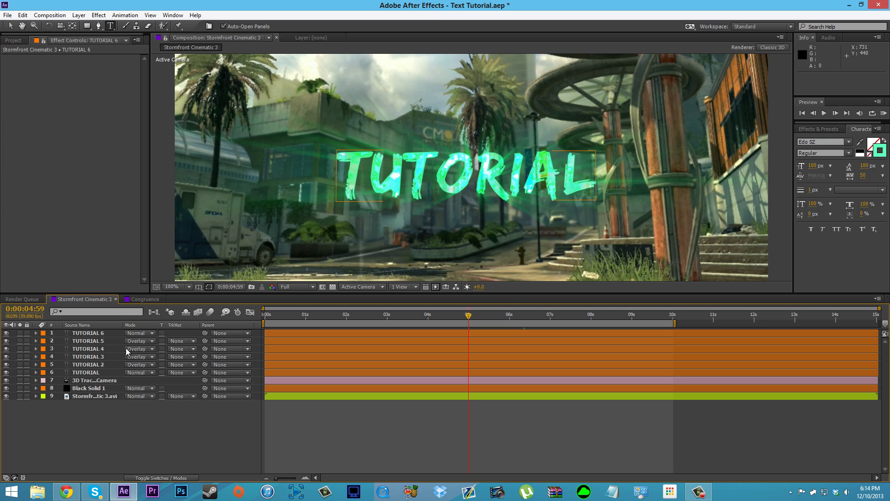
pyautogui.click(104, 348)
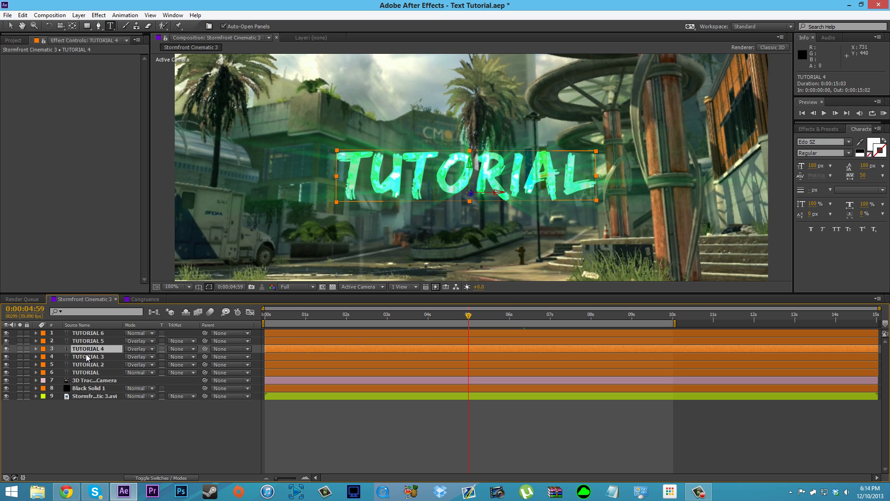
pyautogui.click(84, 356)
pyautogui.click(20, 357)
pyautogui.moveTo(406, 327); pyautogui.dragTo(265, 320)
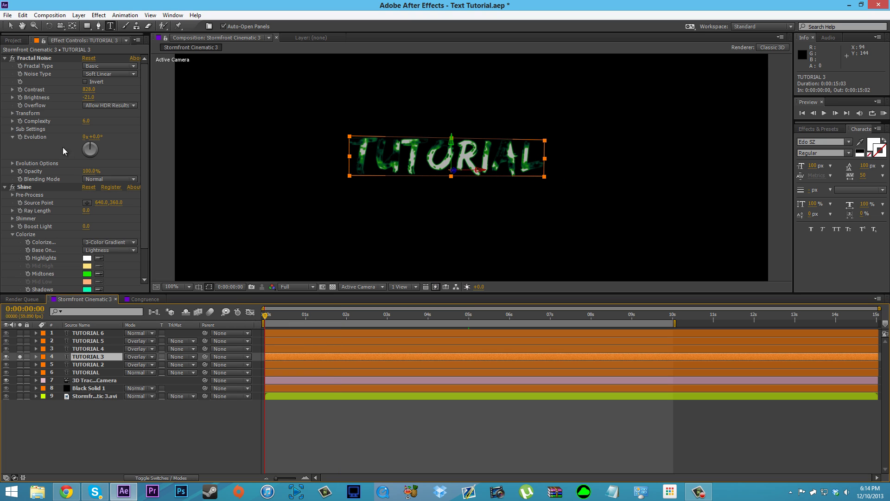
# - Keyframe TUTORIAL 3's Fractal Noise Evolution from 0 at 0 s to 3 revolutions at 10 s
pyautogui.click(20, 137)
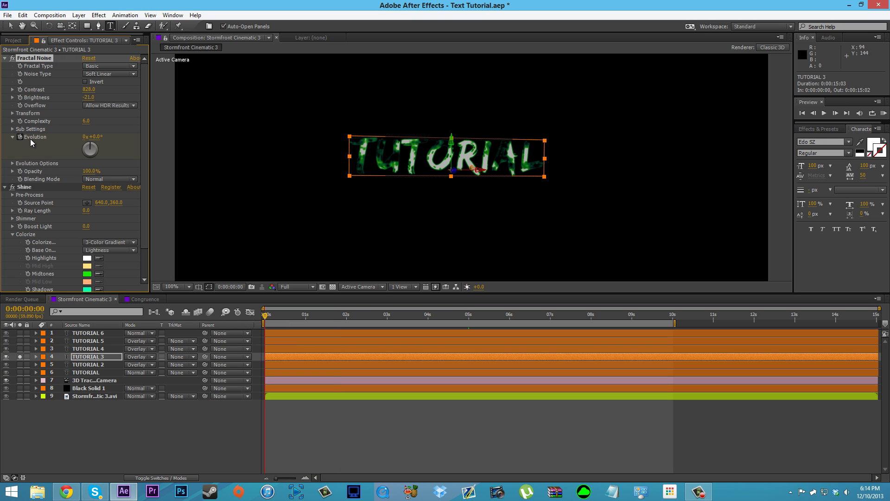
pyautogui.press('u')
pyautogui.moveTo(308, 315); pyautogui.dragTo(673, 344)
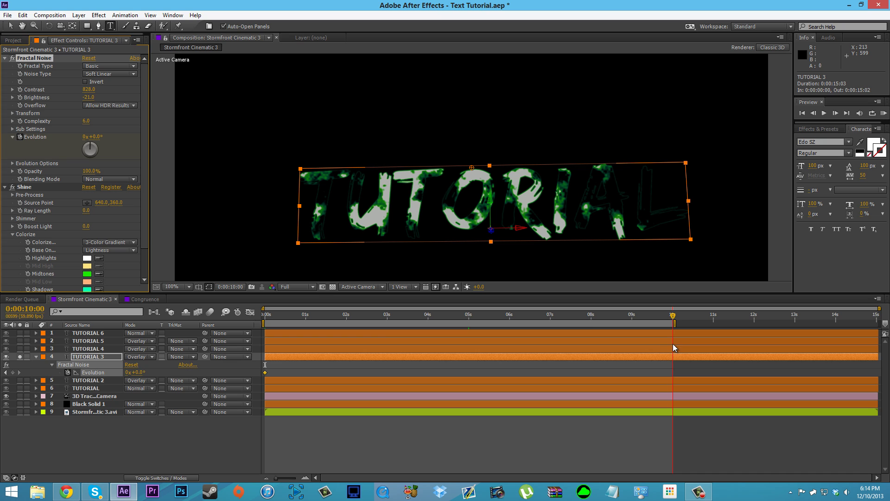
pyautogui.moveTo(83, 137); pyautogui.dragTo(87, 138)
pyautogui.click(87, 139)
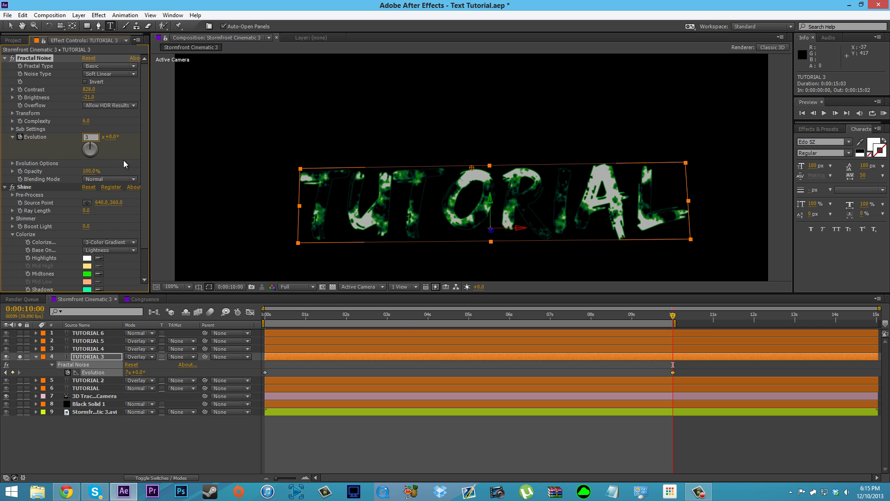
pyautogui.write('3')
pyautogui.press('Return')
pyautogui.press('Home')
pyautogui.moveTo(293, 324); pyautogui.dragTo(218, 333)
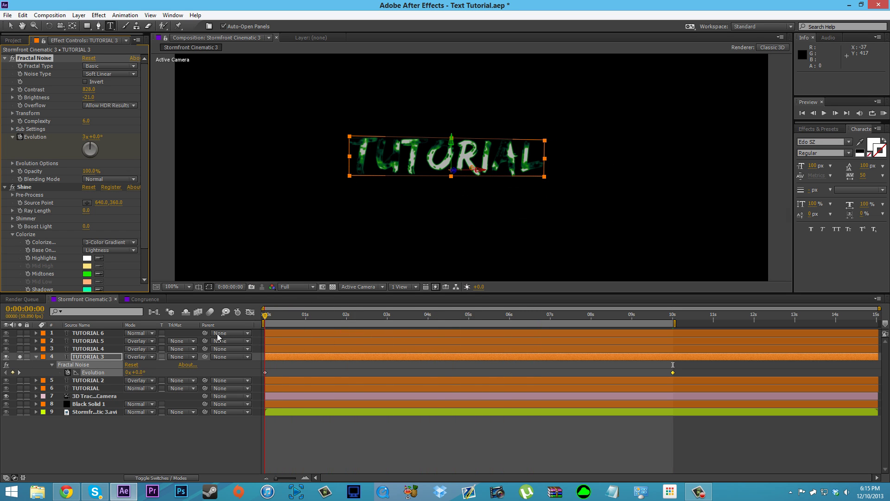
# - Copy both Evolution keyframes and paste them onto the TUTORIAL 2 layer
pyautogui.moveTo(691, 365); pyautogui.dragTo(222, 374)
pyautogui.hotkey('ctrl', 'c')
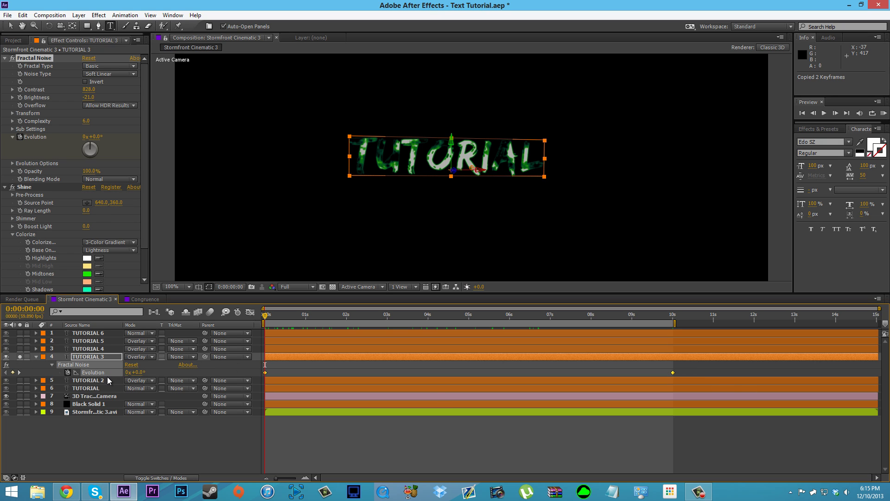
pyautogui.click(107, 377)
pyautogui.hotkey('ctrl', 'v')
pyautogui.press('F2')
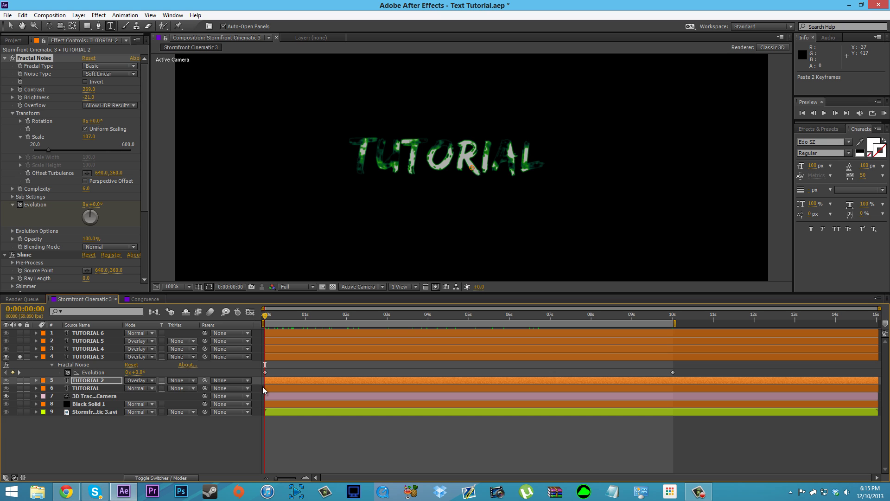
pyautogui.press('u')
# - Preview the evolving noise with TUTORIAL 2 soloed, then turn off both Solo switches
pyautogui.moveTo(267, 320); pyautogui.dragTo(268, 320)
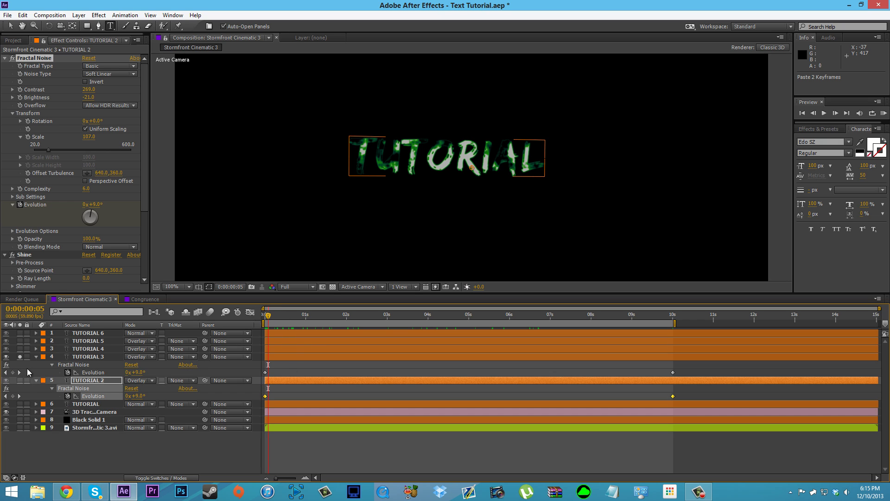
pyautogui.click(20, 381)
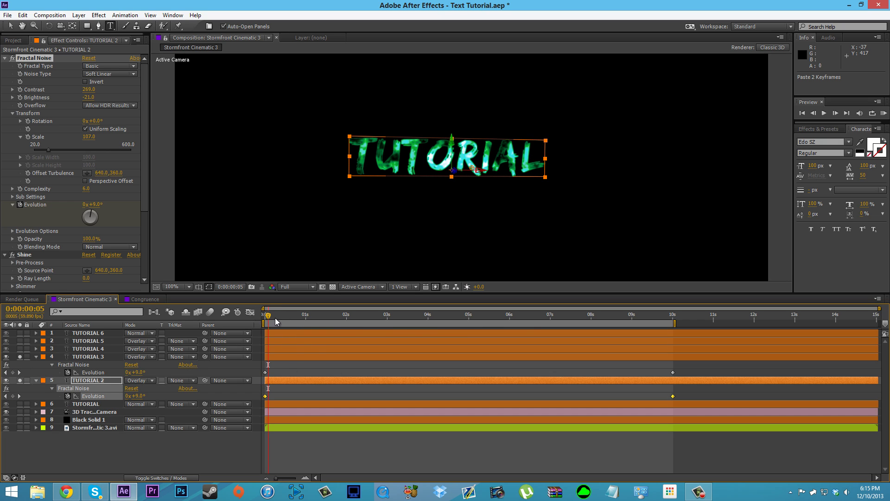
pyautogui.moveTo(268, 318); pyautogui.dragTo(355, 343)
pyautogui.press('Home')
pyautogui.click(19, 356)
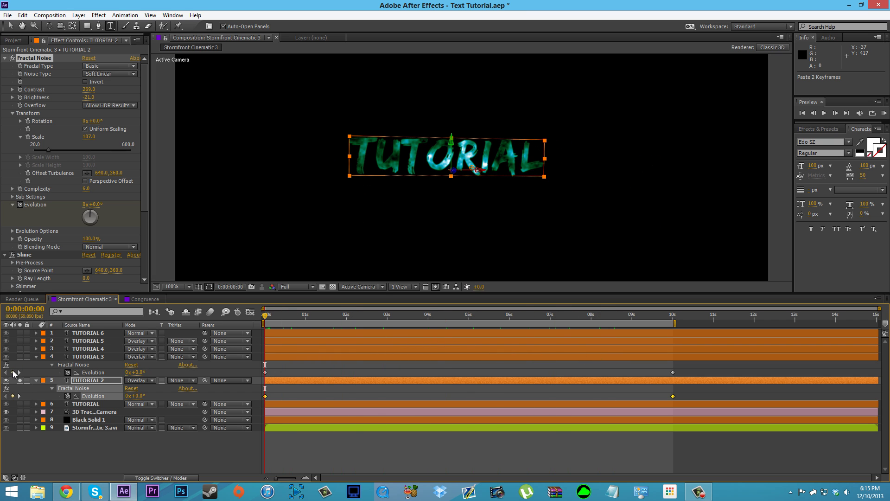
pyautogui.click(20, 380)
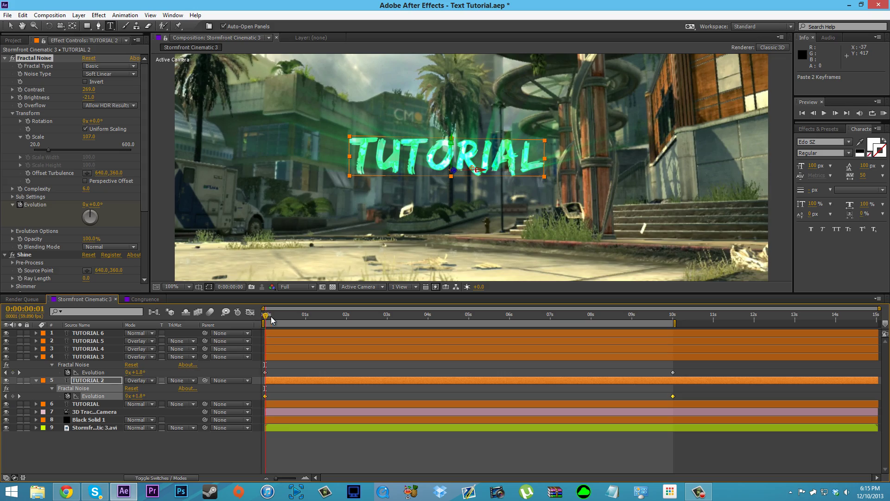